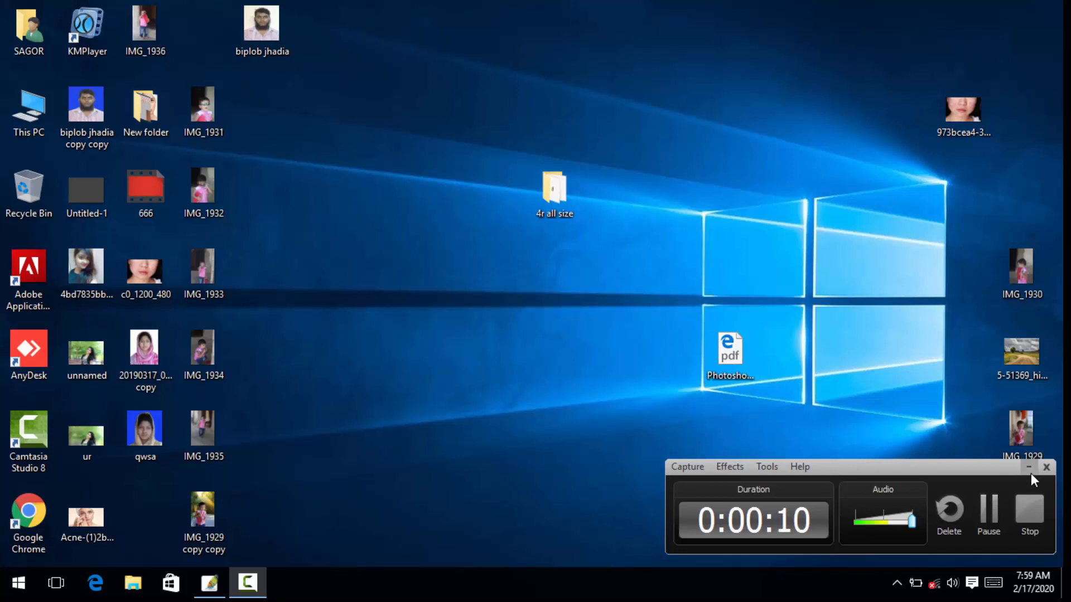
click(1028, 469)
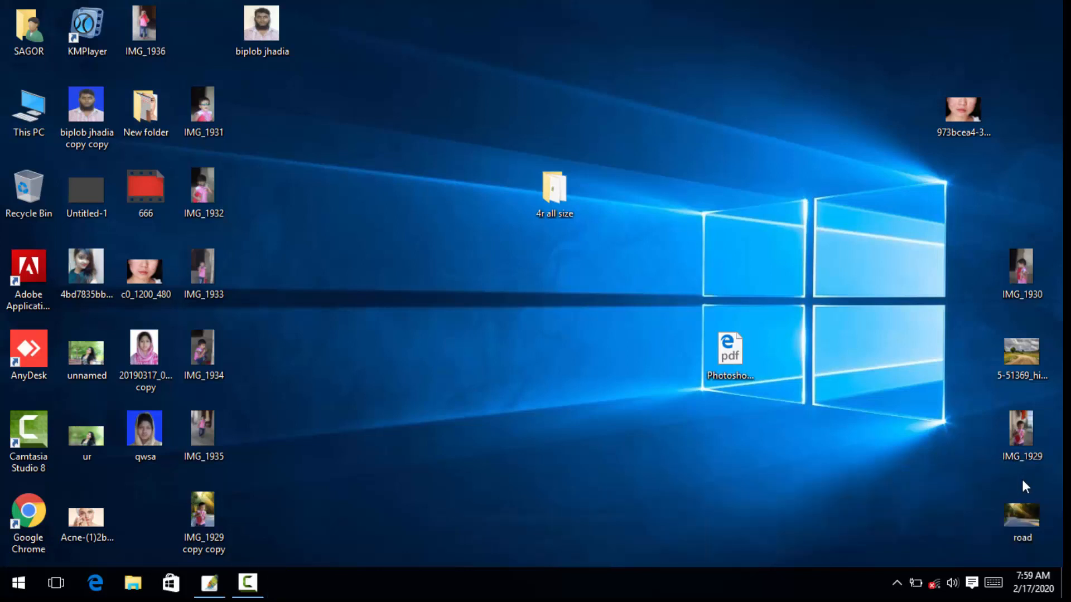
right_click(543, 318)
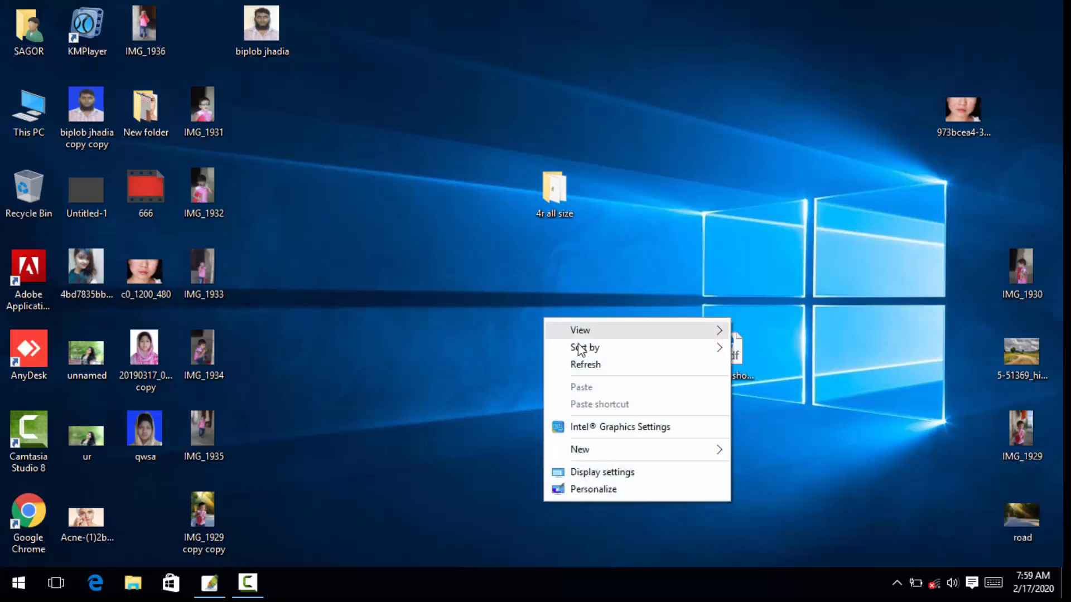
click(593, 370)
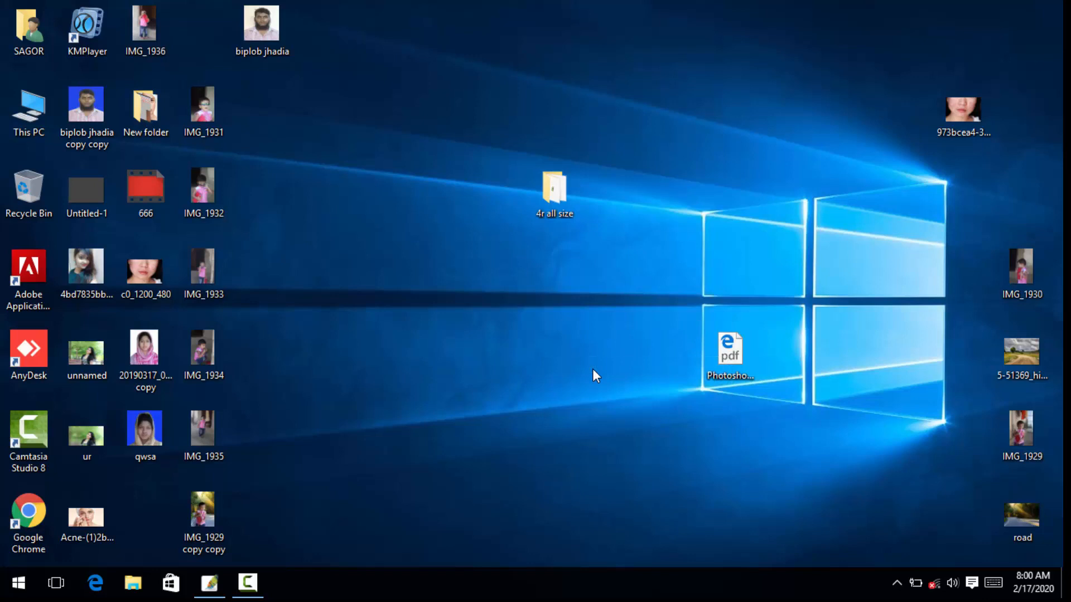
right_click(463, 281)
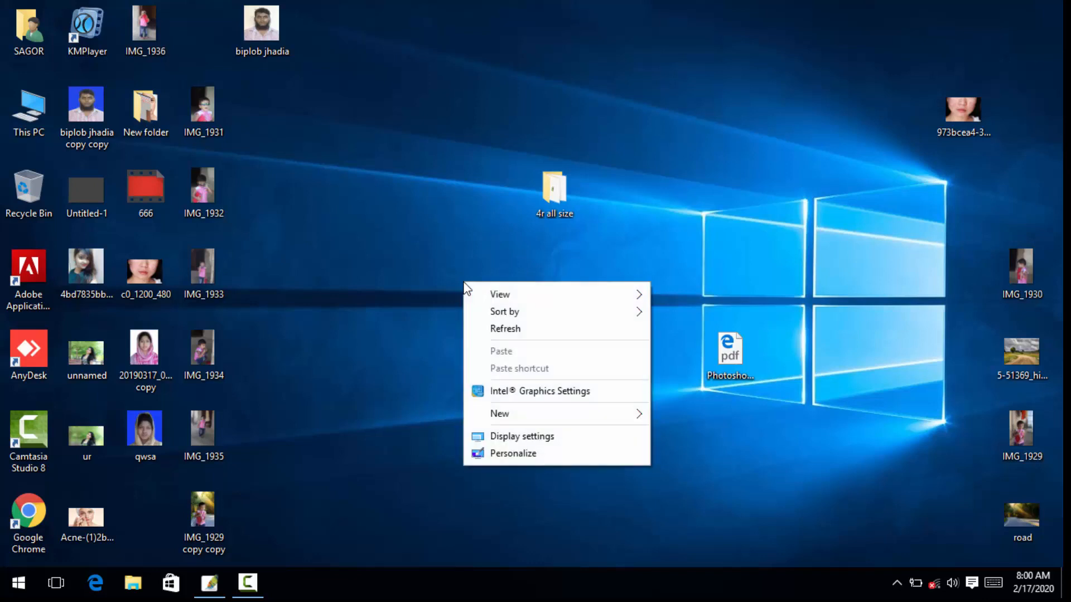
click(486, 328)
right_click(475, 242)
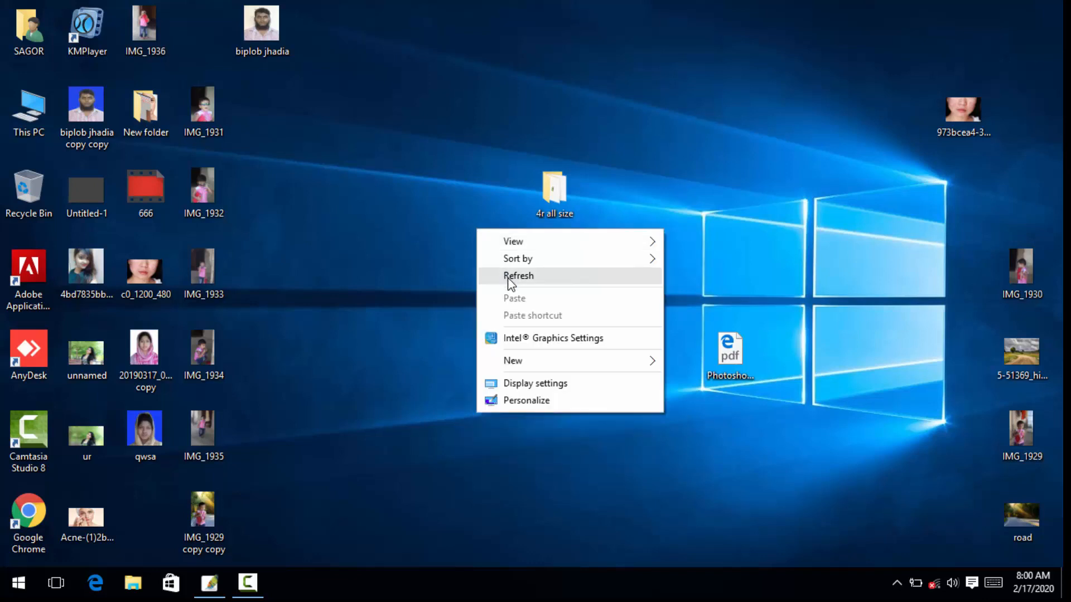
click(507, 277)
right_click(467, 221)
click(496, 268)
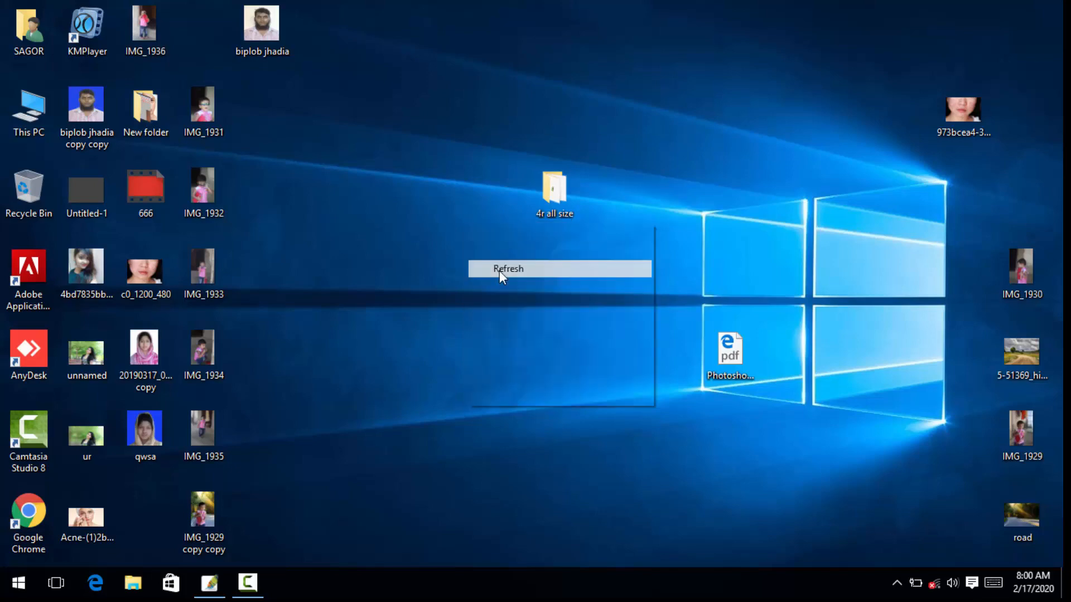
right_click(458, 233)
click(497, 278)
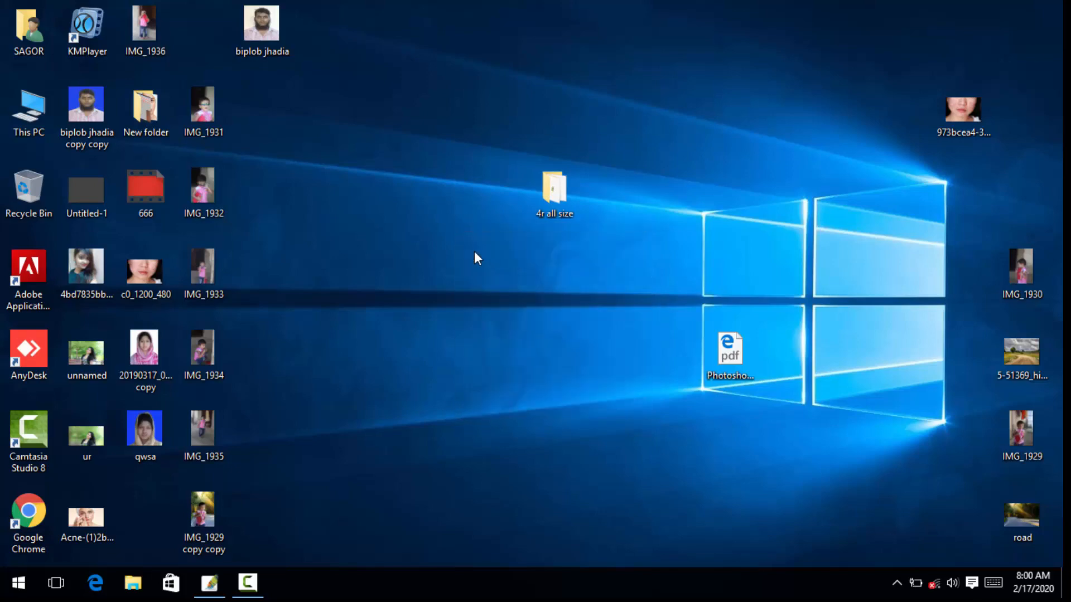
right_click(474, 251)
click(496, 297)
right_click(449, 234)
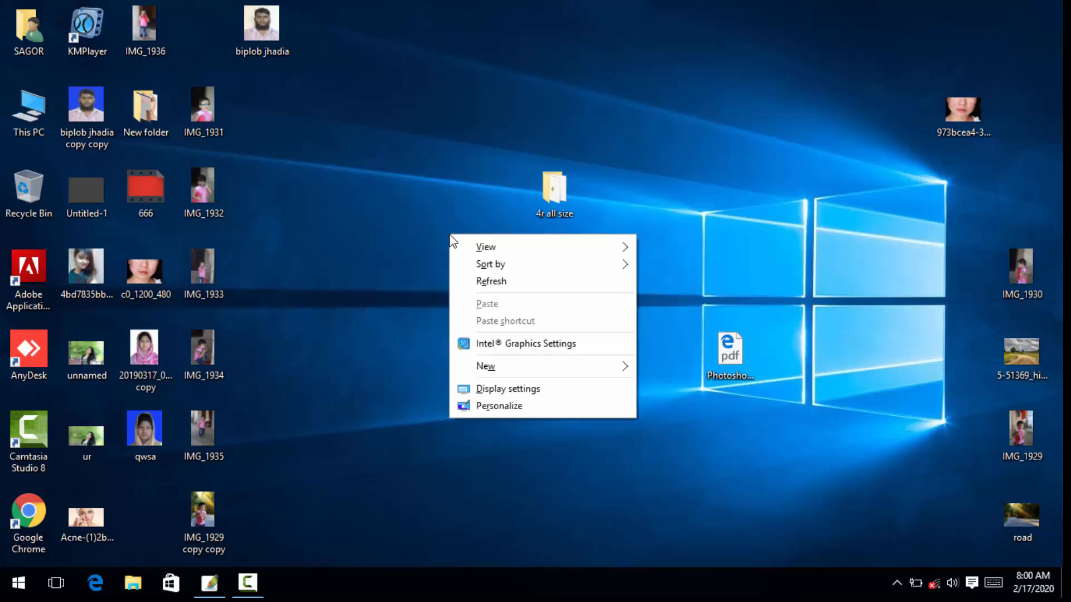
click(473, 282)
Step: Open IMG_4765 from the ESD-ISO (D:) drive in Adobe Photoshop and maximize its image window
double_click(5, 128)
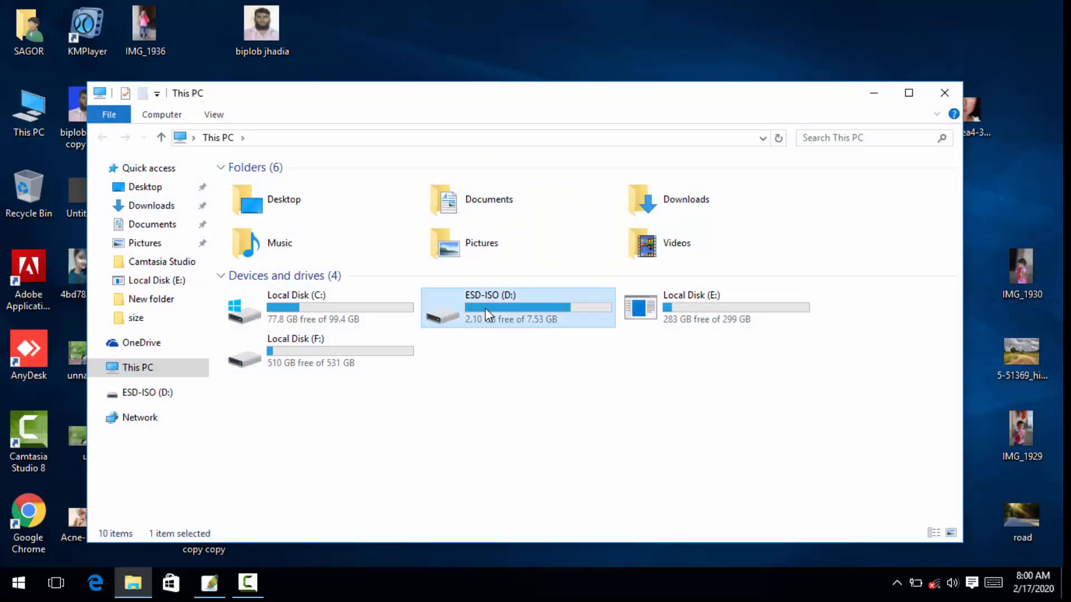
double_click(485, 308)
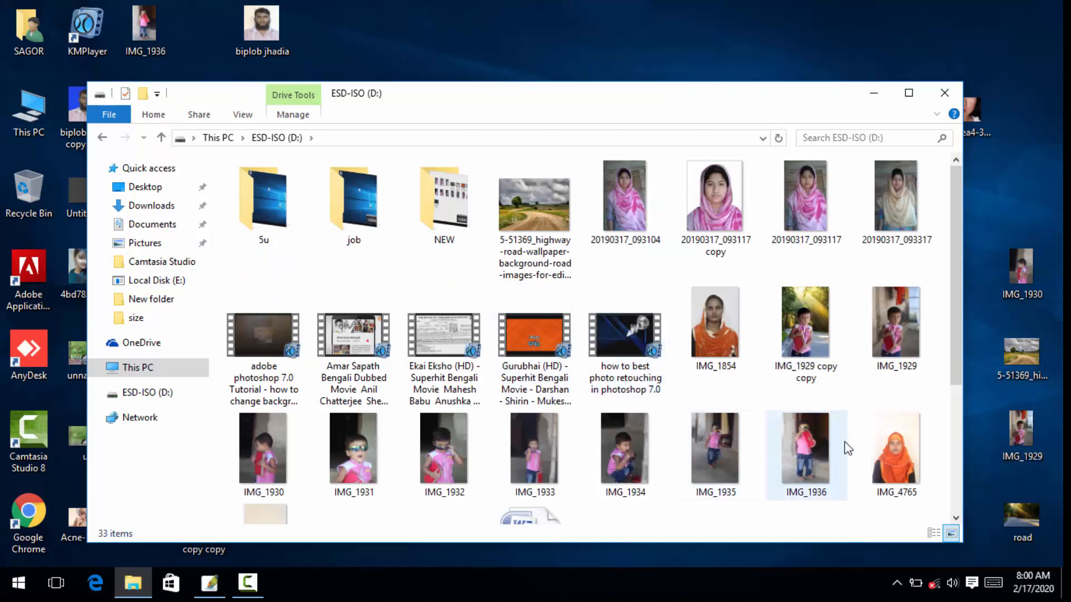
drag(890, 455, 209, 583)
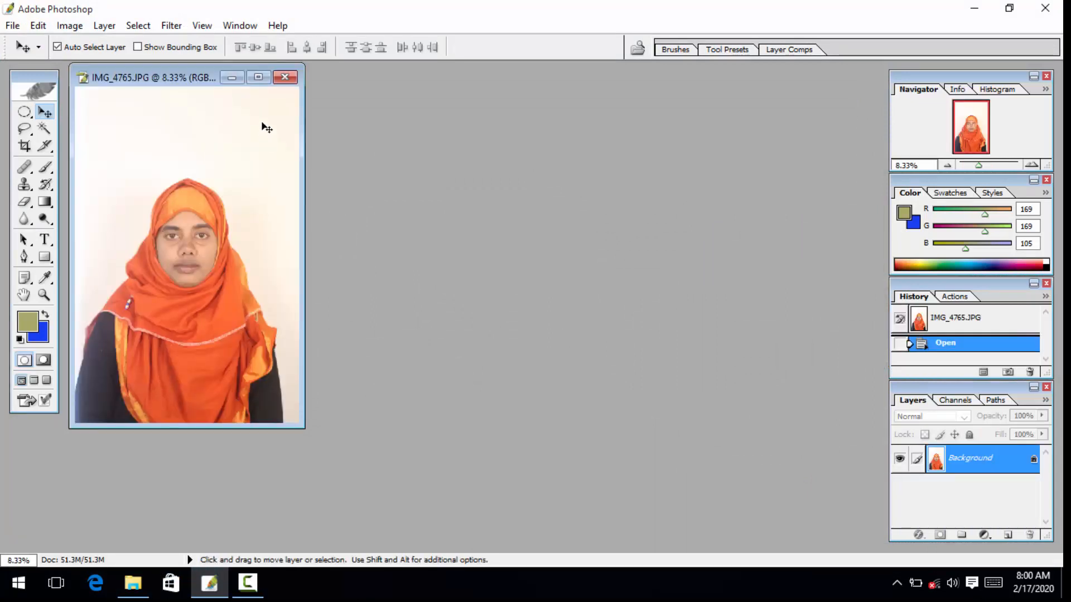
click(258, 77)
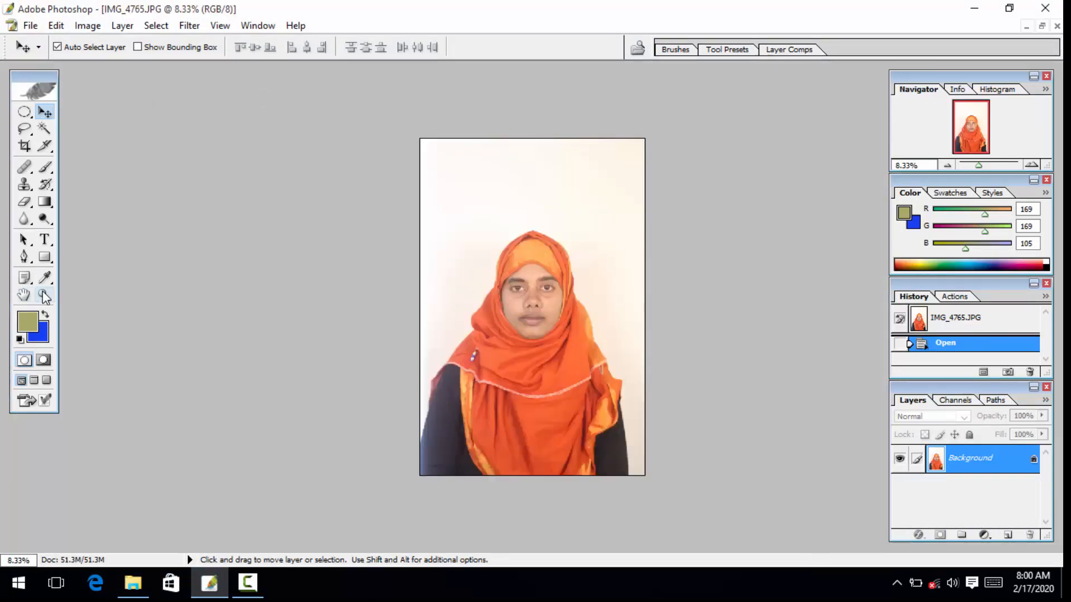
Step: Examine the portrait's face and orange headscarf up close
click(44, 296)
click(567, 357)
click(567, 357)
click(567, 357)
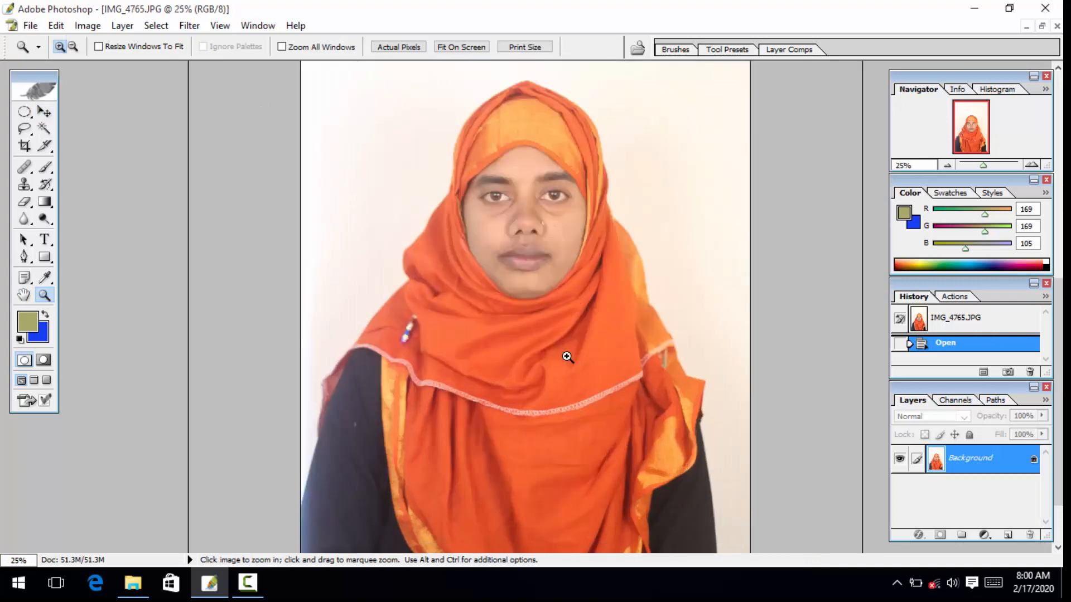
click(567, 357)
click(567, 357)
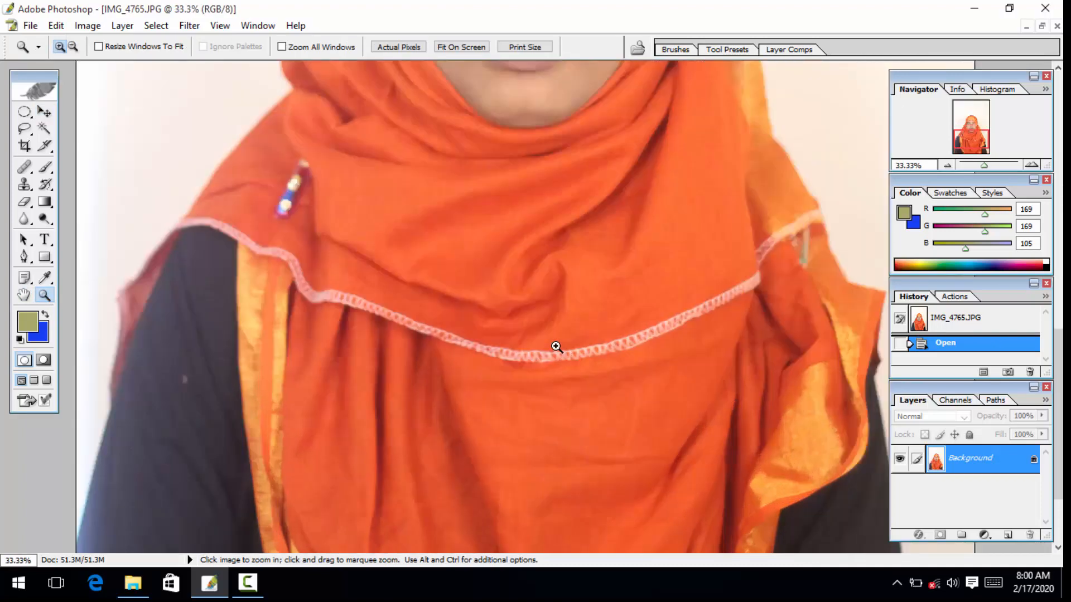
drag(564, 318, 468, 480)
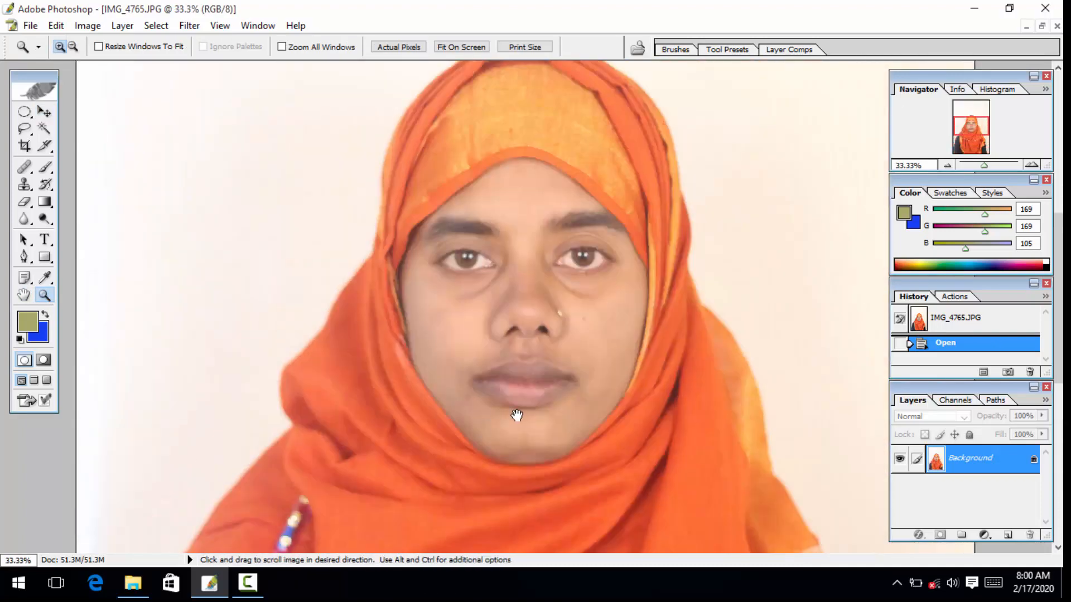
Step: Clear the Crop tool's fixed width, height and resolution values
alt+click(554, 373)
alt+click(554, 374)
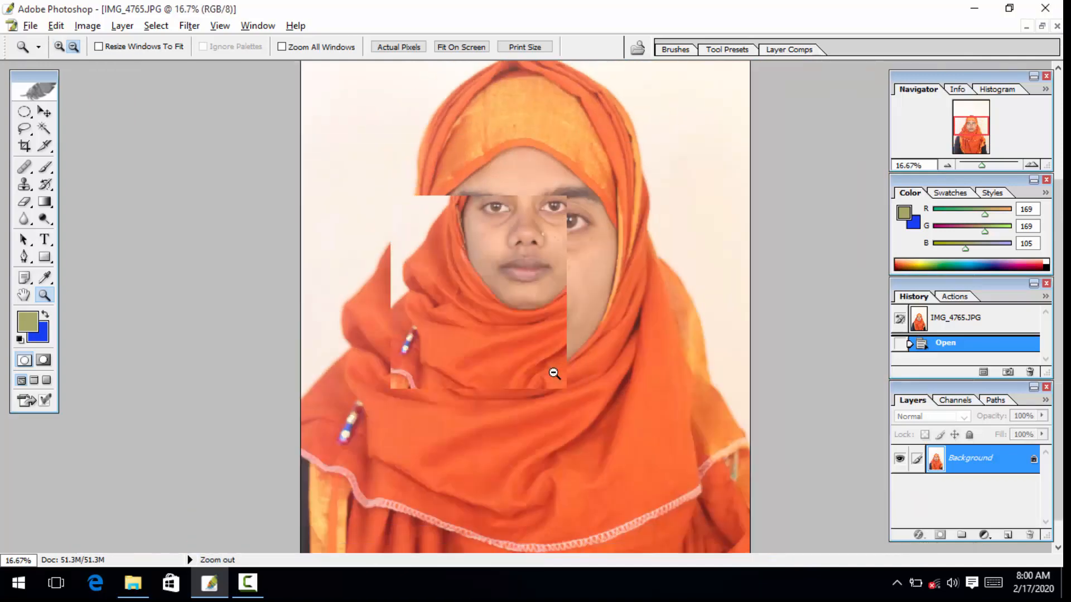
alt+click(554, 373)
key(c)
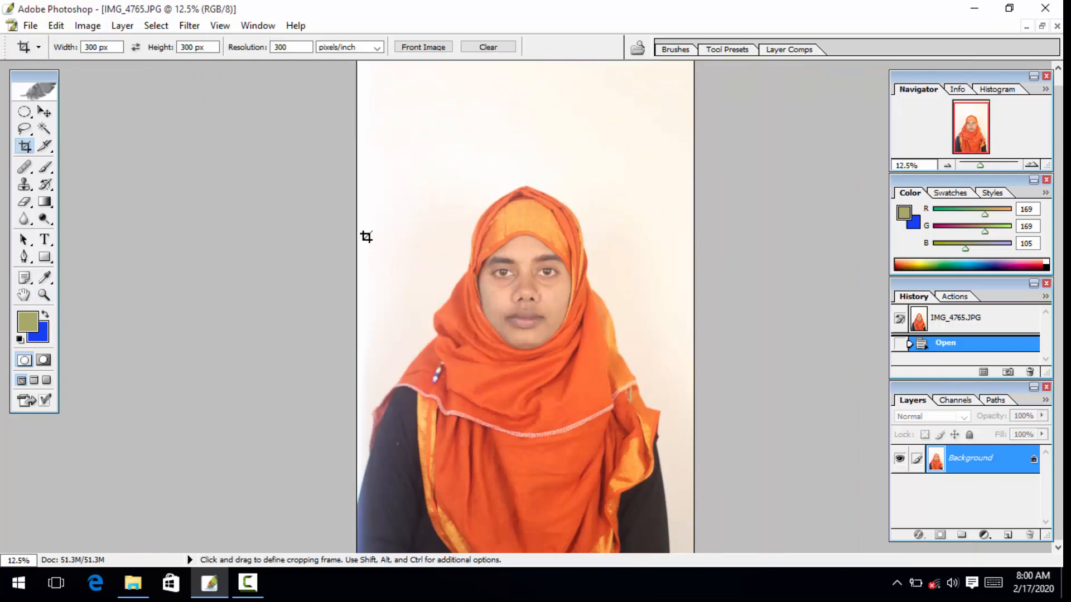
click(488, 48)
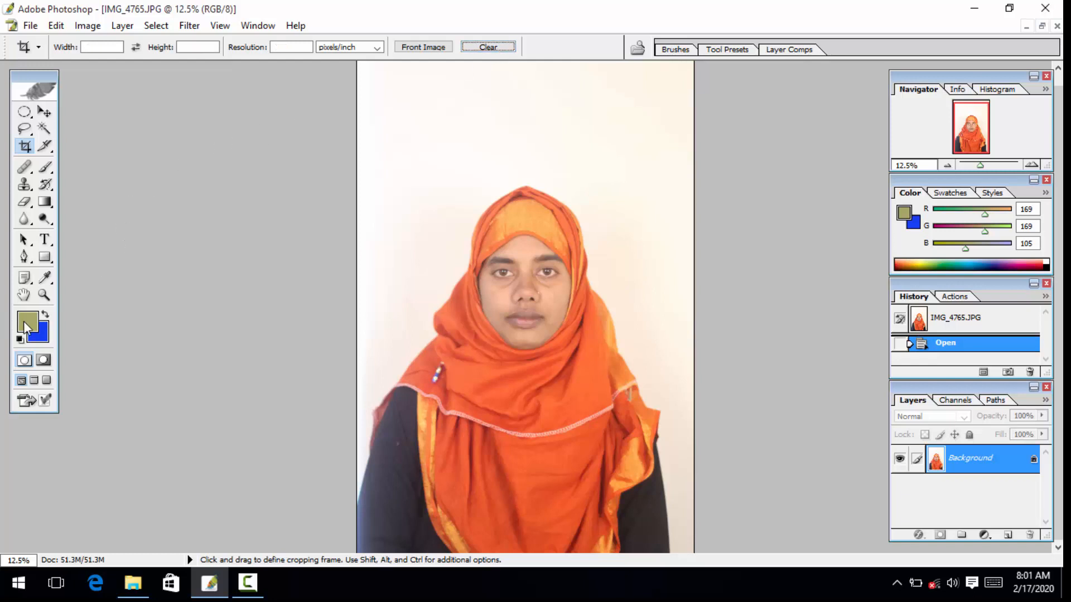
Step: Inspect the skin, eyes and lips in the portrait at 66.7% magnification
click(44, 295)
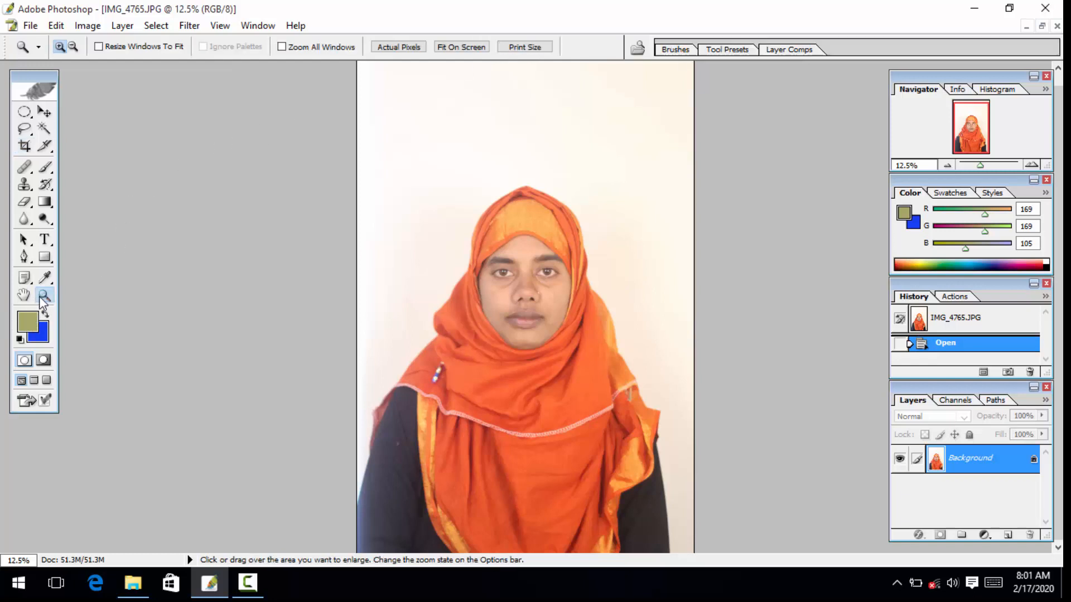
click(581, 305)
click(581, 304)
click(581, 304)
click(581, 305)
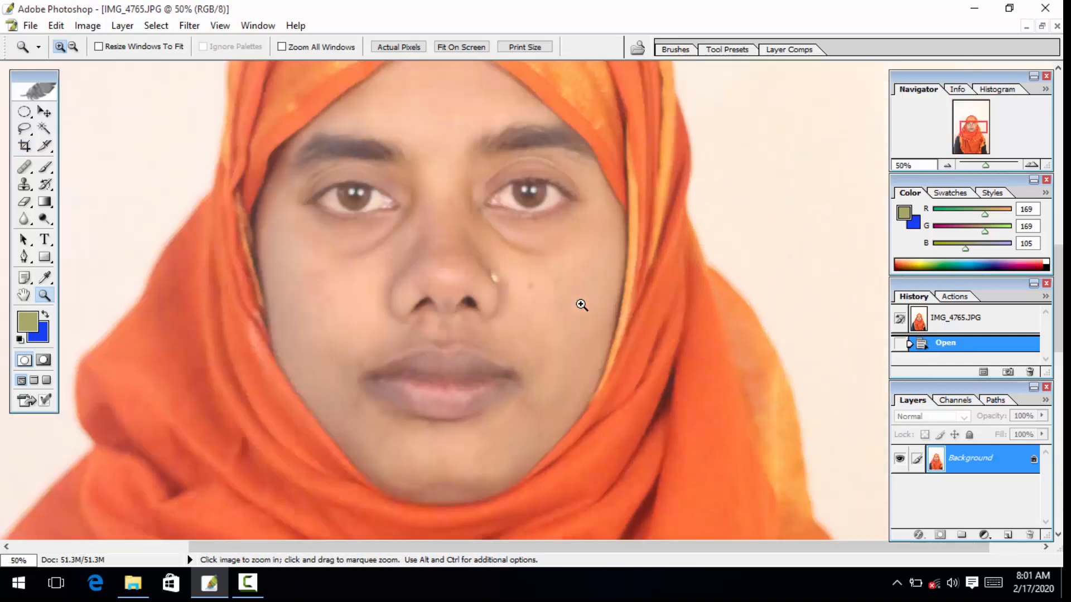
click(581, 304)
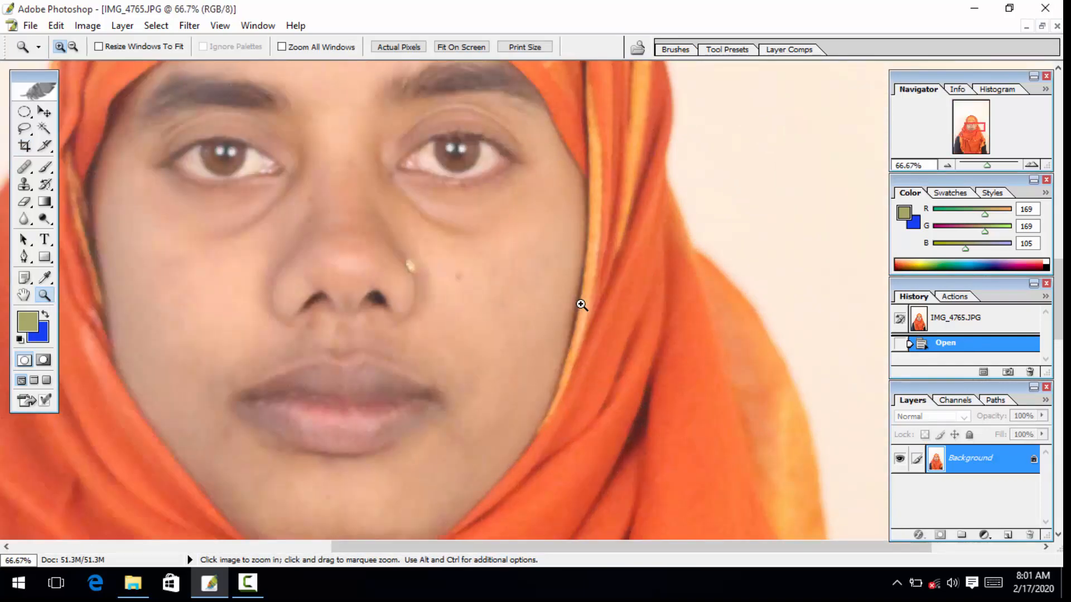
click(24, 296)
click(247, 583)
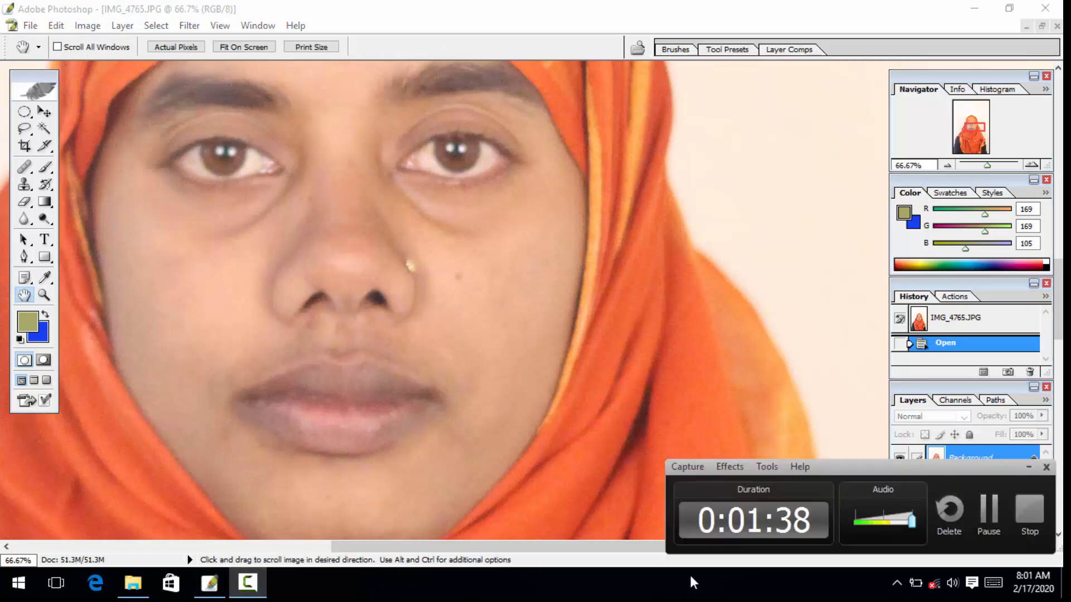
click(1026, 469)
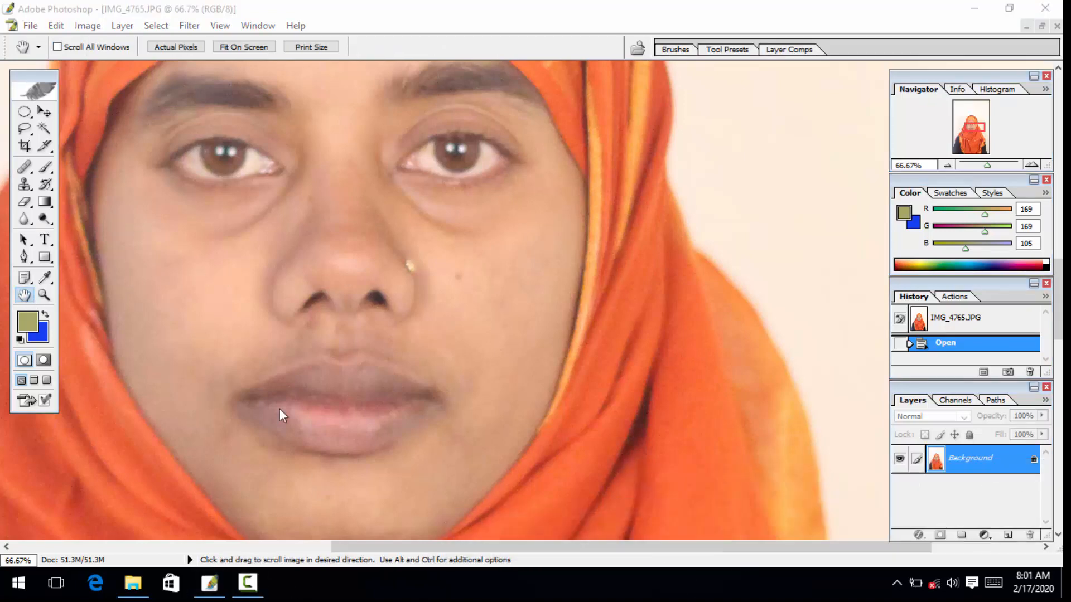
Step: Draw a crop frame around the woman's head, shoulders and upper chest
click(207, 372)
key(z)
click(208, 366)
click(208, 366)
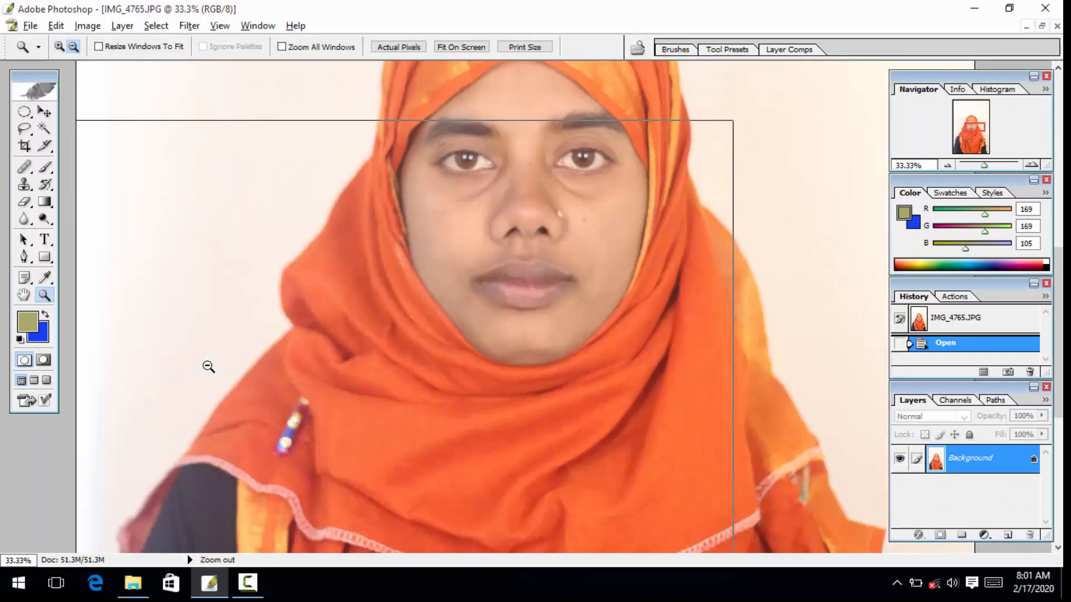
click(208, 367)
click(208, 367)
click(208, 366)
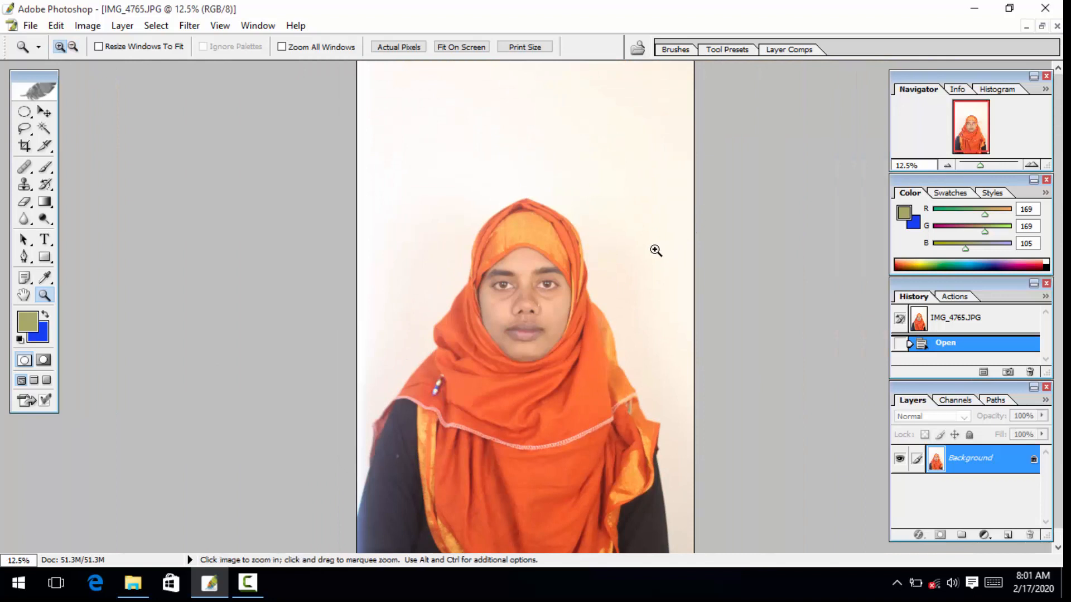
key(c)
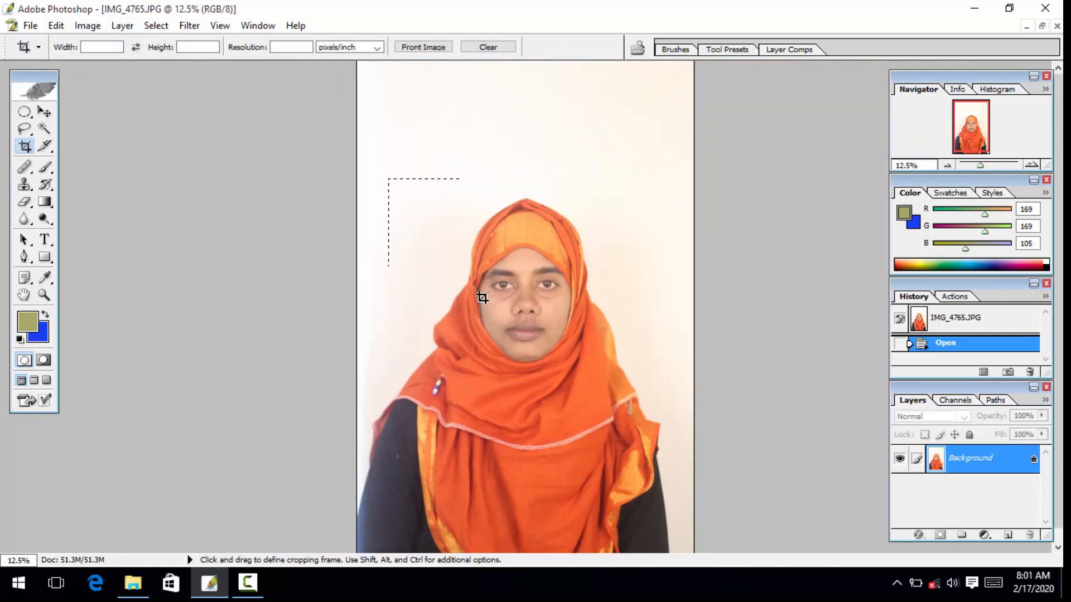
drag(482, 298, 647, 487)
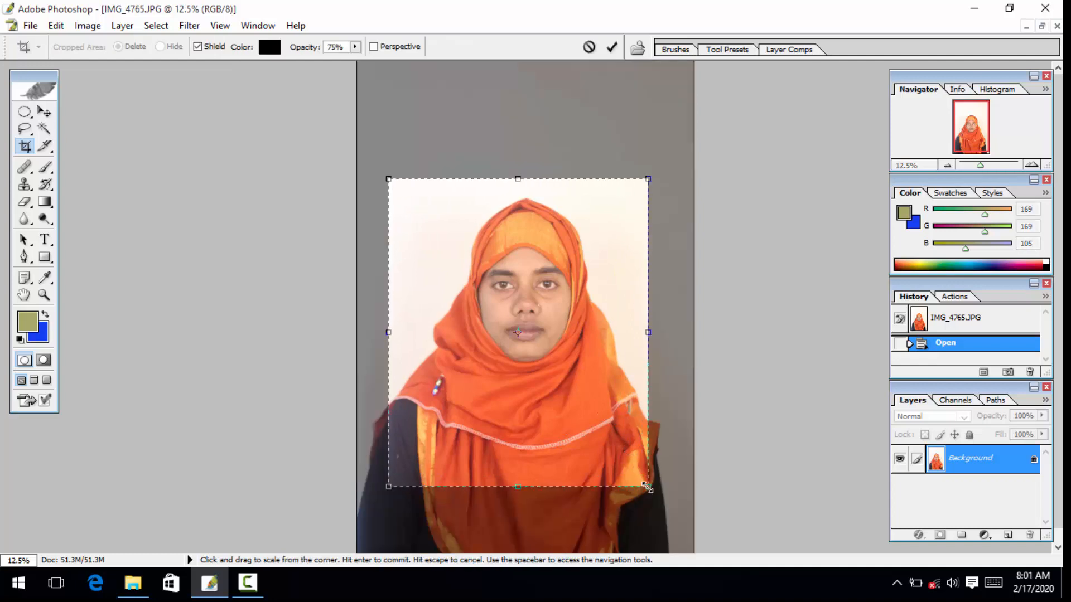
Step: Nudge the crop frame slightly down and right, move it back up a little to center the subject, and apply the crop
key(Down)
key(Down)
key(Down)
key(Down)
key(Down)
key(Right)
key(Right)
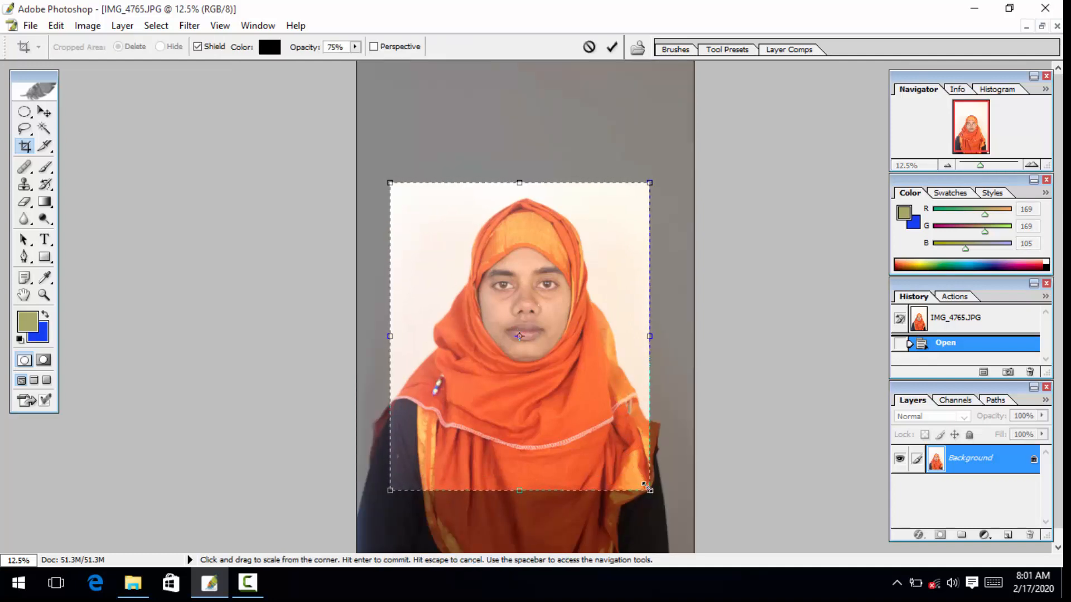
key(Right)
key(Right)
key(Right)
key(Right)
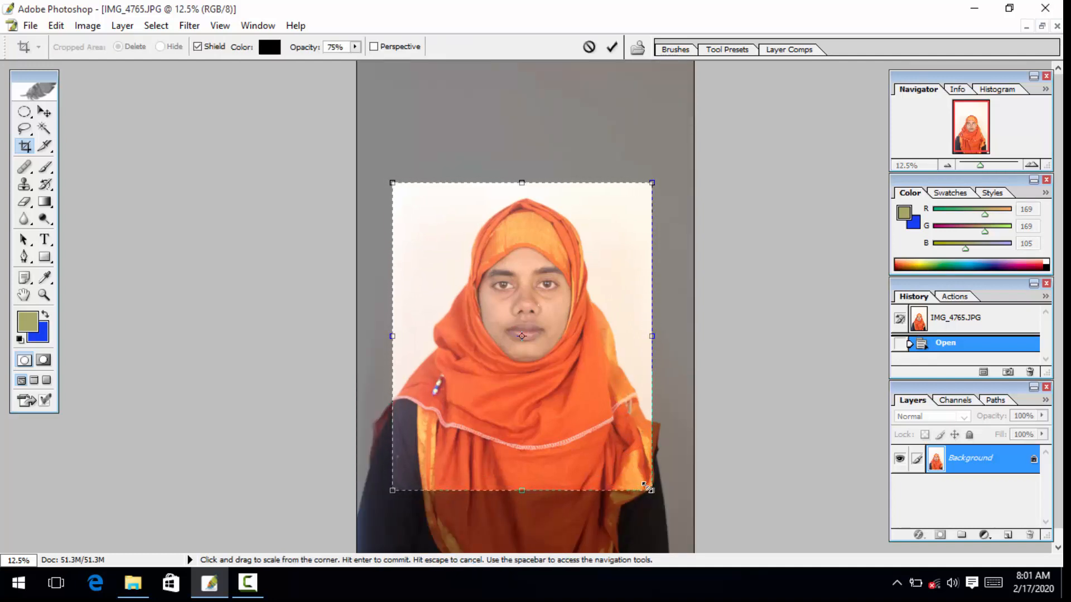
key(Up)
key(Up)
key(Up)
key(Up)
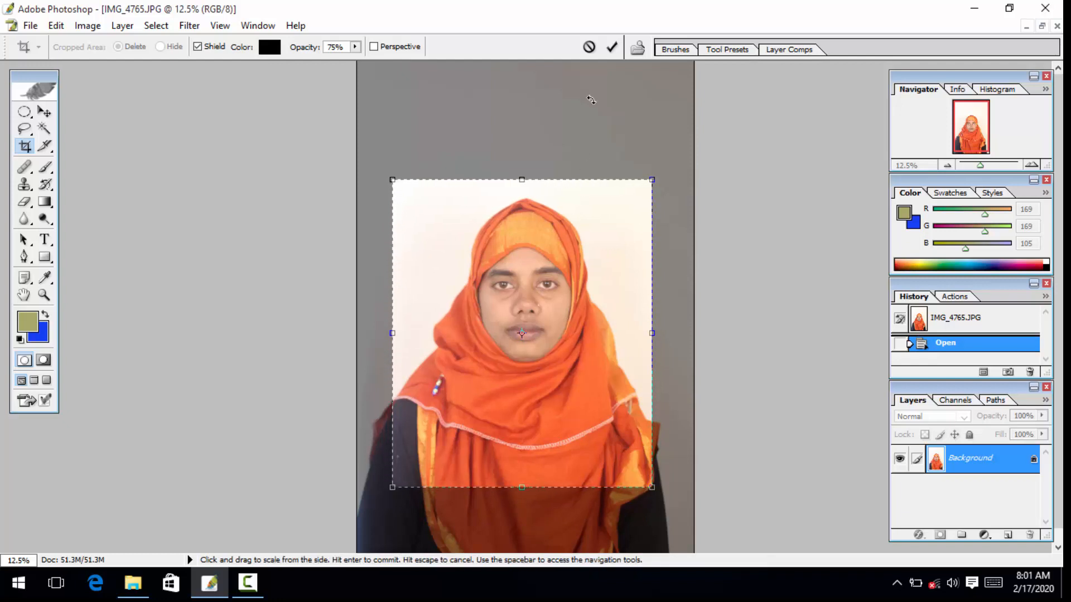
click(612, 47)
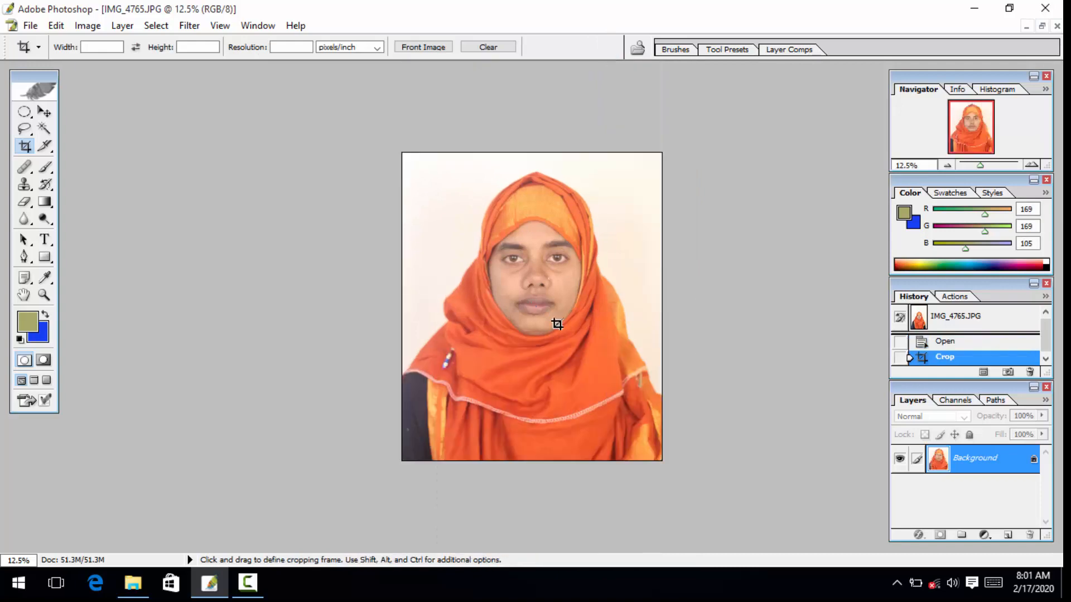
Step: Set the white point with Levels by sampling the pale background around the head, and apply the adjustment
click(44, 295)
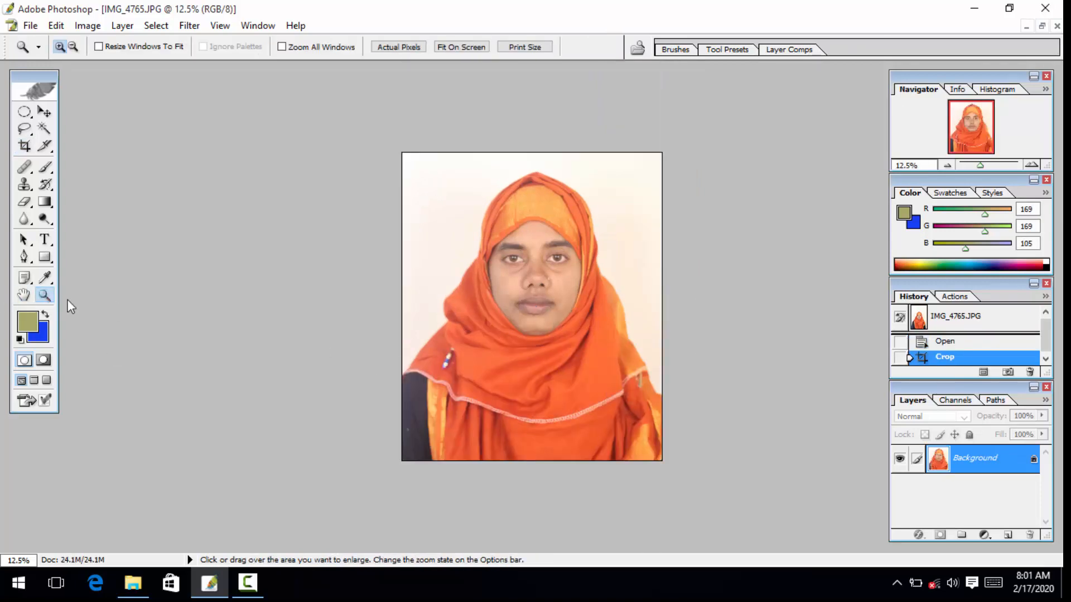
click(653, 339)
click(652, 339)
drag(571, 303, 479, 357)
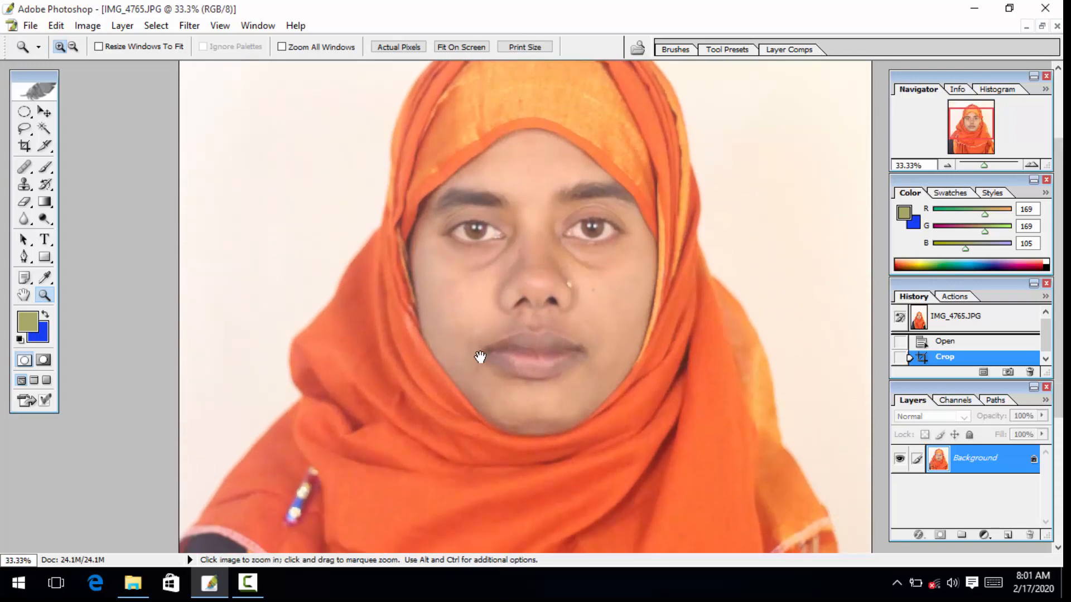
key(ctrl+m)
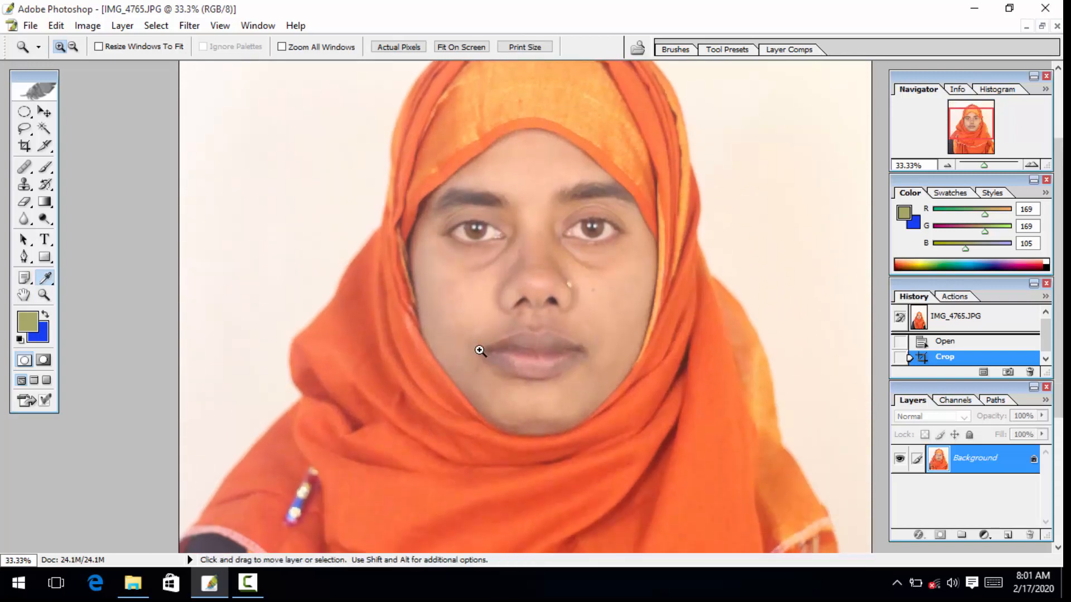
click(967, 321)
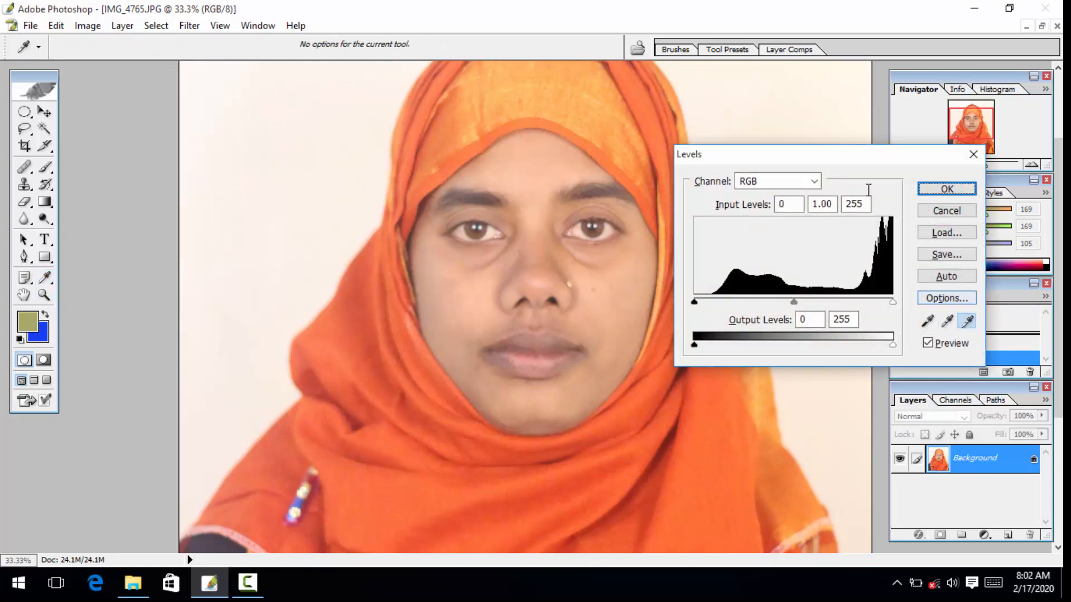
click(782, 80)
click(380, 220)
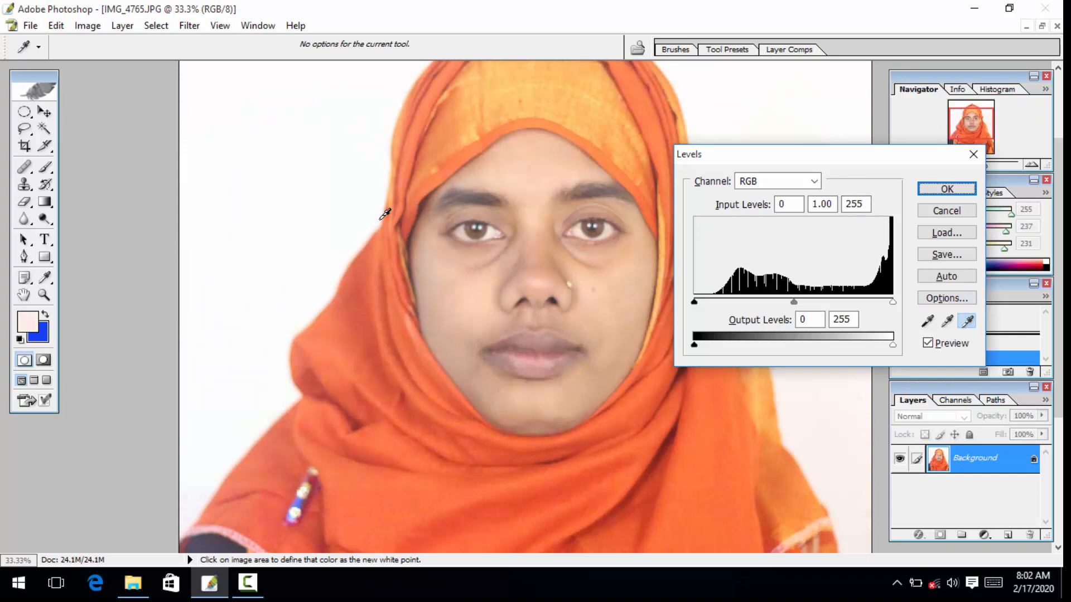
click(383, 238)
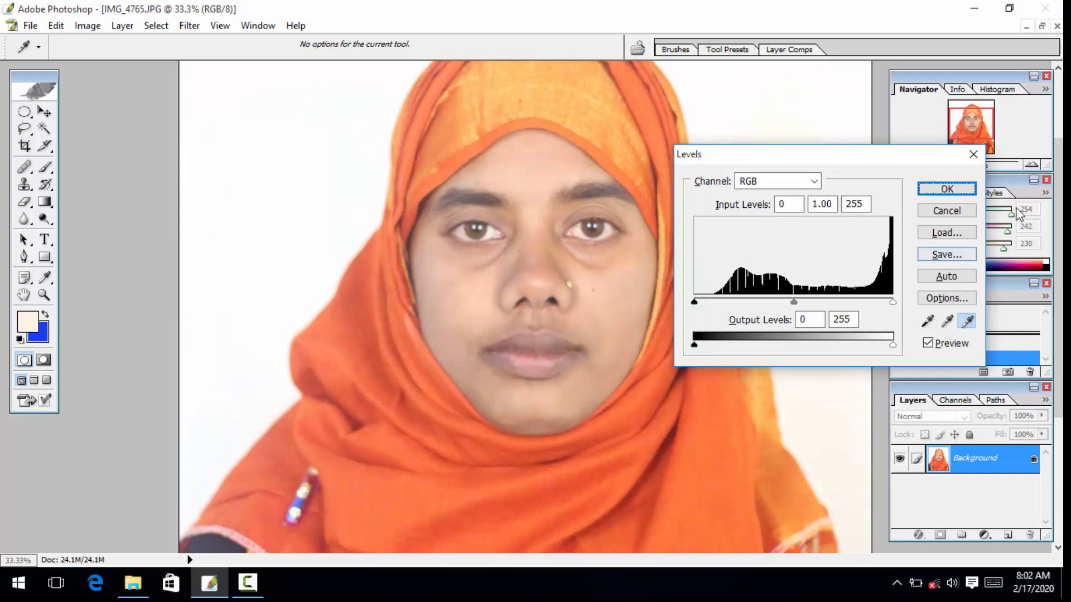
click(945, 191)
Step: Heal the crease under her left eye with the Healing Brush at size 30, sampling clean skin from the cheek below
drag(559, 366, 559, 179)
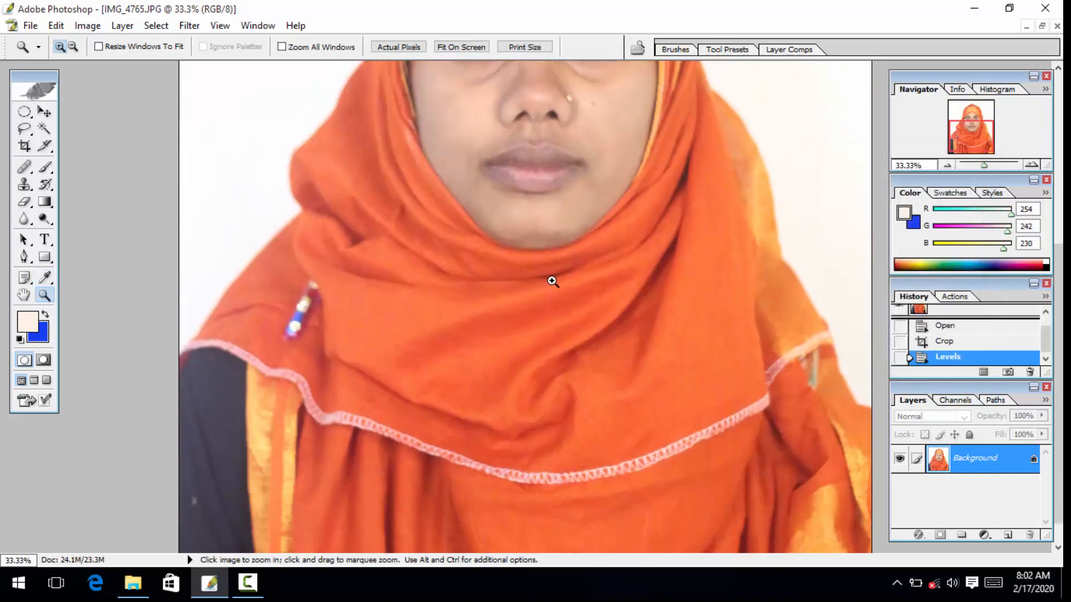
click(552, 282)
key(v)
scroll(549, 280, up, 5)
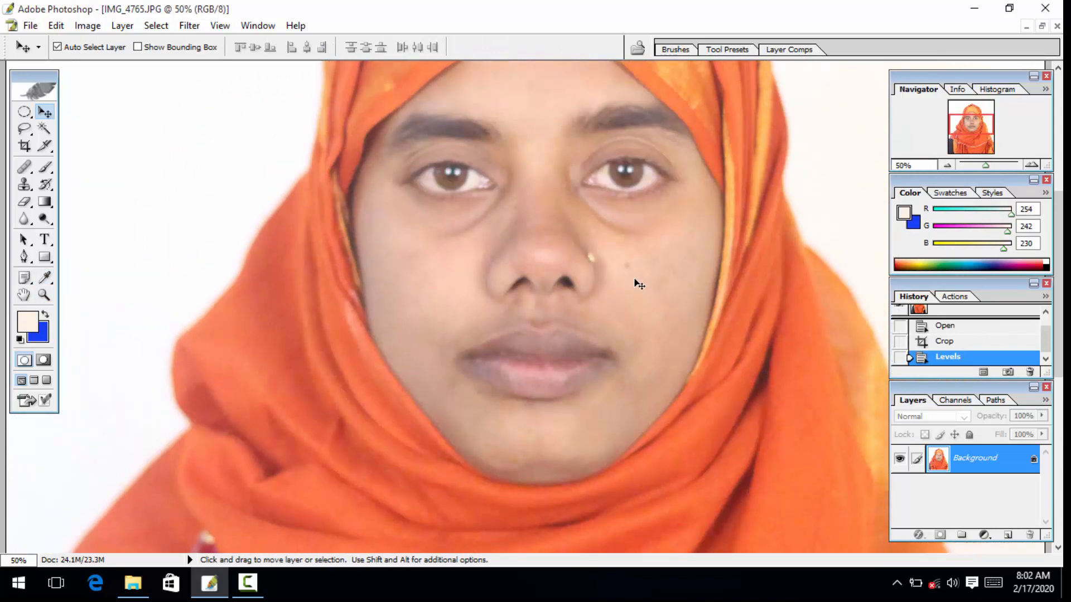
key(z)
click(629, 285)
drag(532, 213, 541, 270)
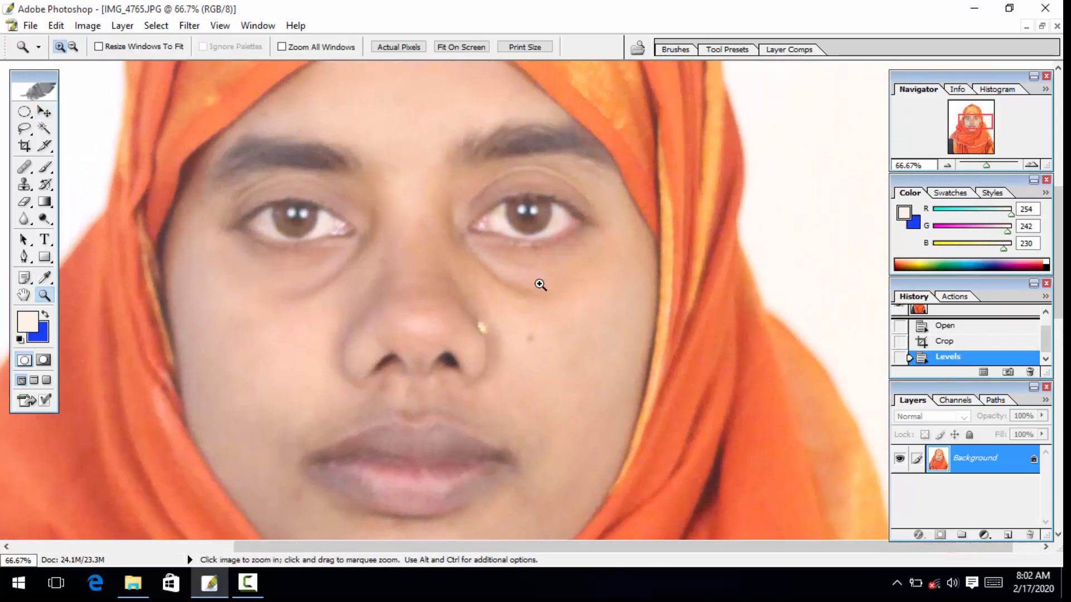
key(j)
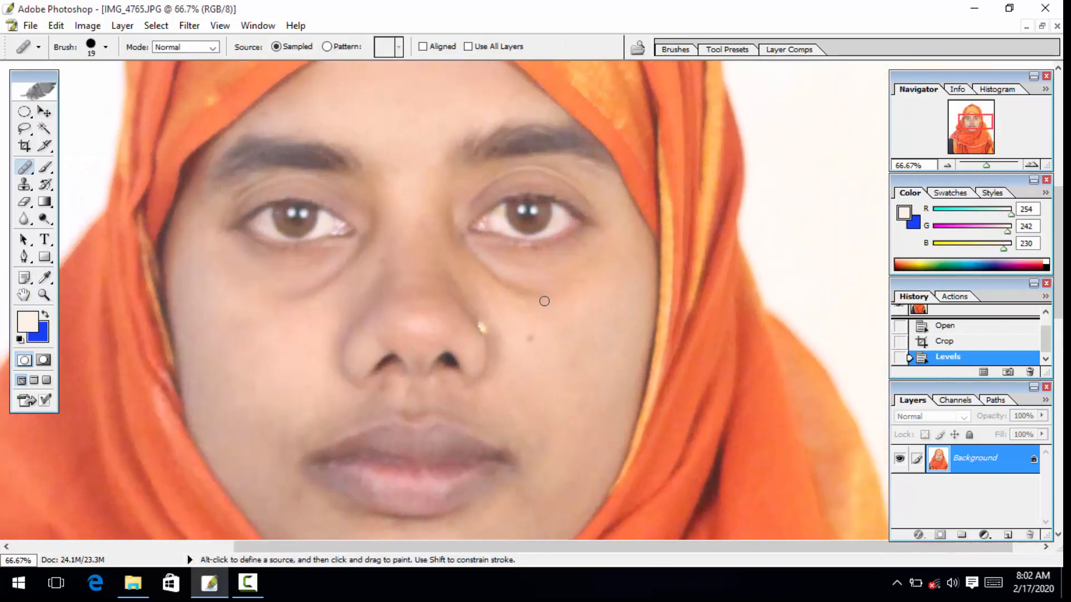
key(bracketright)
key(alt)
alt+click(552, 322)
click(519, 299)
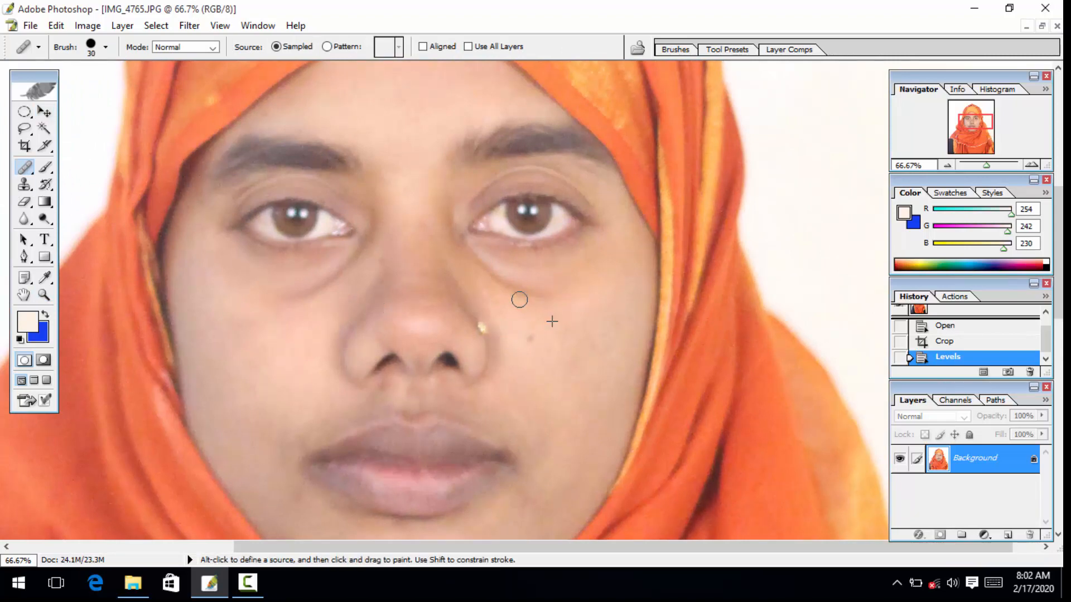
click(503, 281)
click(476, 264)
click(500, 285)
click(526, 296)
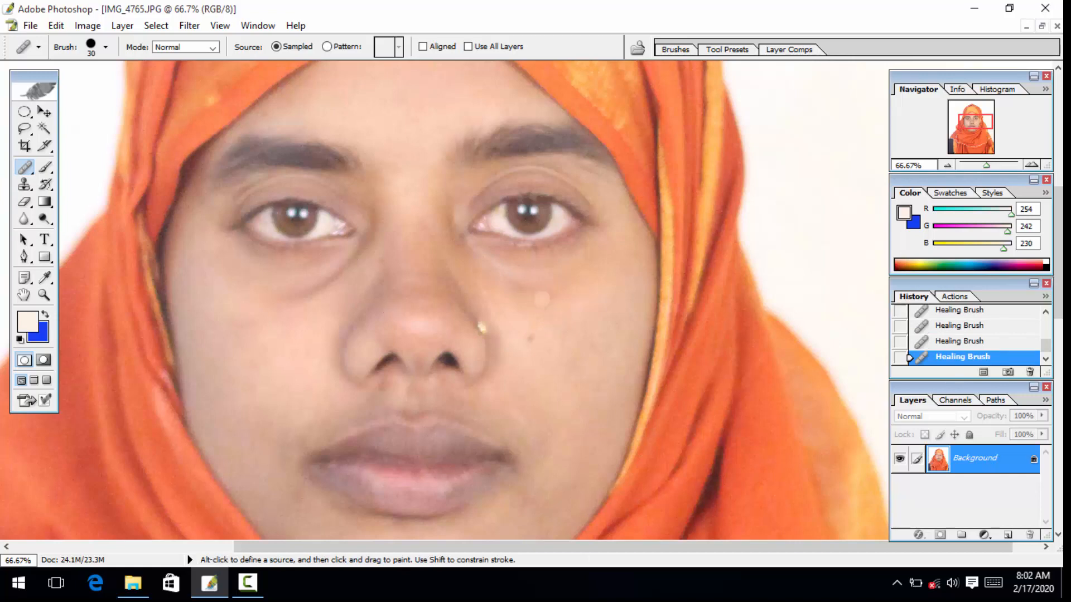
Step: Heal the crease and dark area under her right eye, using skin sampled from her right cheek
alt+click(266, 350)
drag(283, 300, 336, 270)
click(360, 247)
click(330, 277)
click(297, 288)
key(alt)
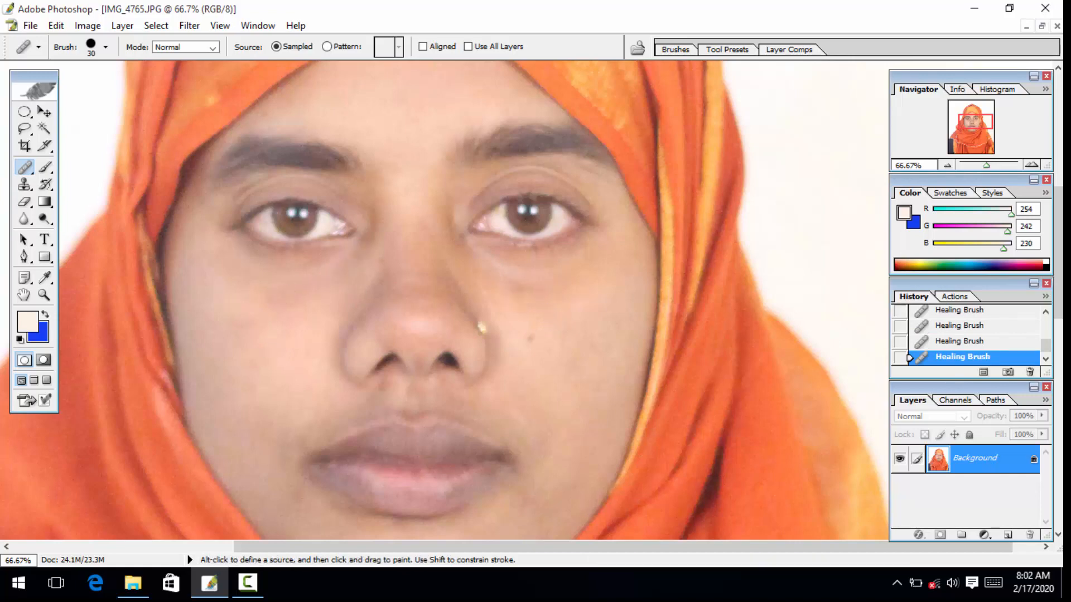
Step: Try another healing stroke on the skin below her left eye and undo the last stroke
key(space)
drag(542, 383, 597, 241)
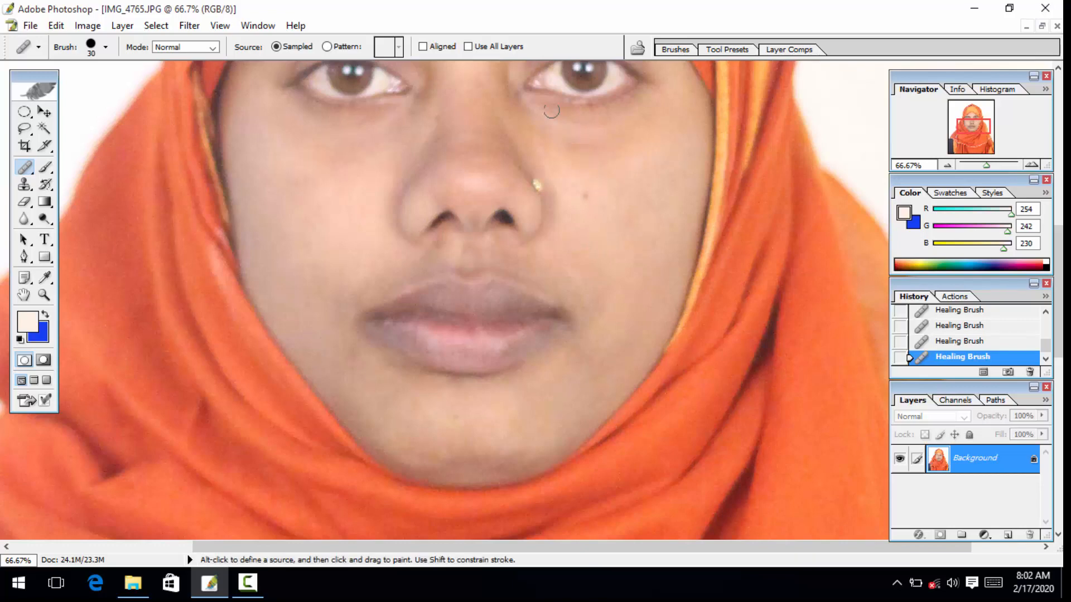
click(524, 104)
key(space)
drag(359, 471, 373, 387)
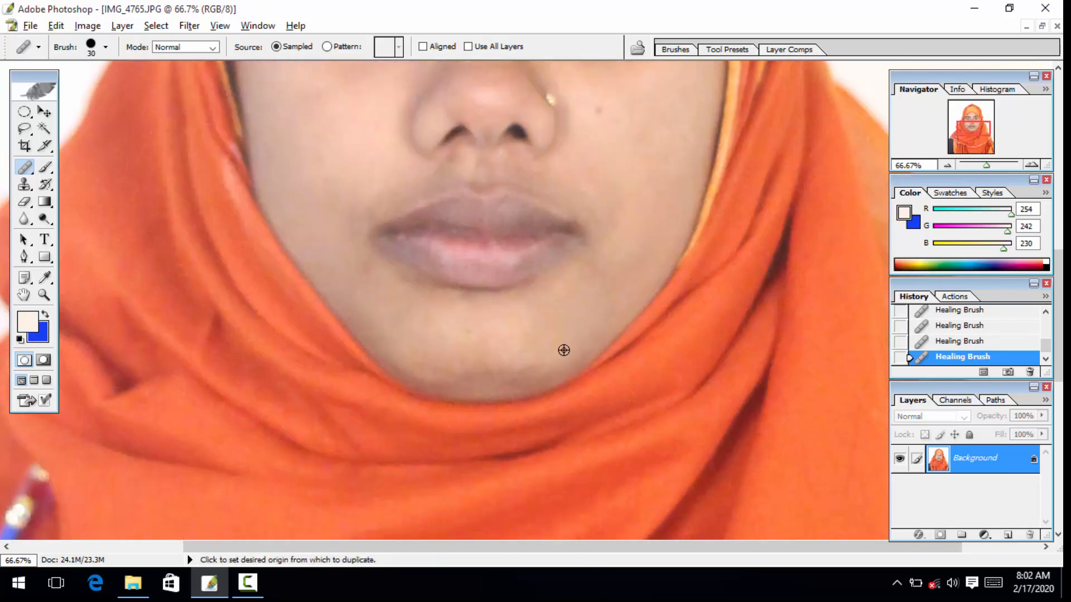
alt+click(585, 302)
key(space)
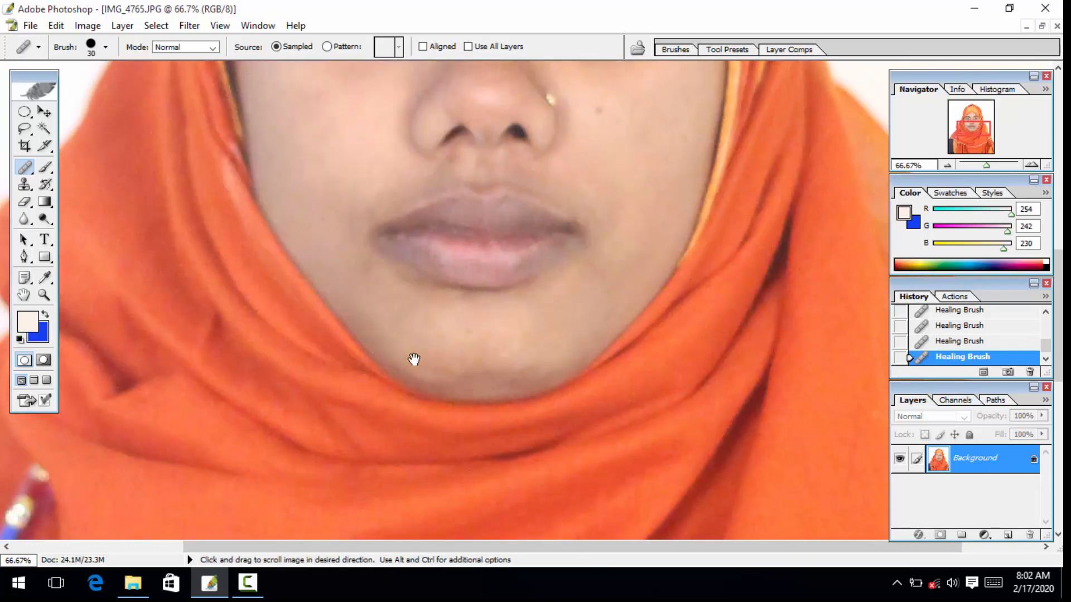
key(ctrl+z)
Step: Heal the skin just below her left nostril, using skin sampled from her left cheek
key(space)
drag(406, 284, 417, 334)
key(space)
drag(415, 253, 431, 332)
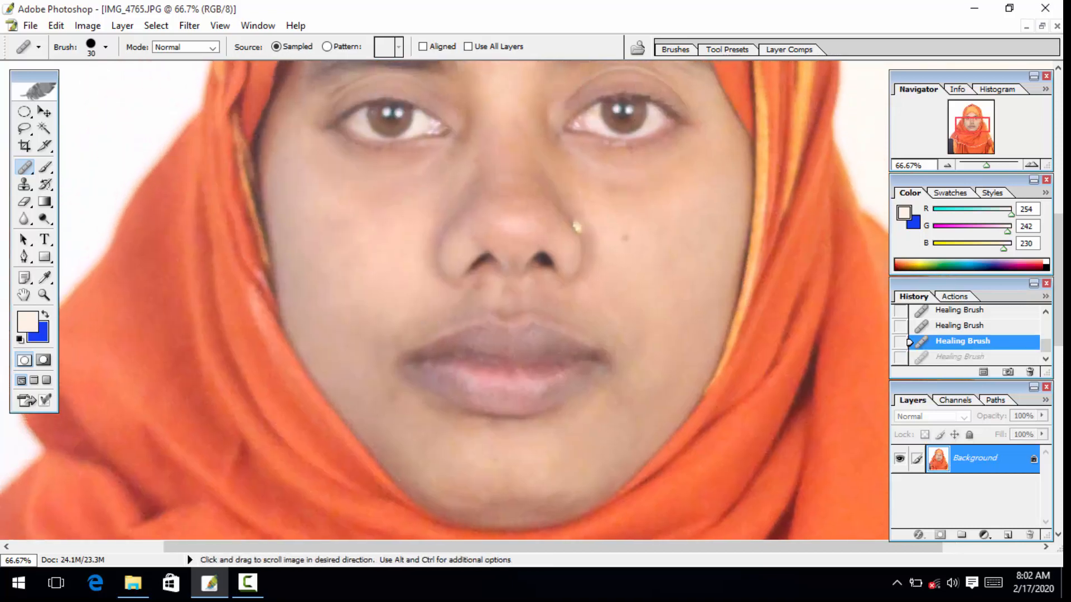
alt+click(641, 292)
click(556, 290)
key(space)
drag(489, 235, 523, 325)
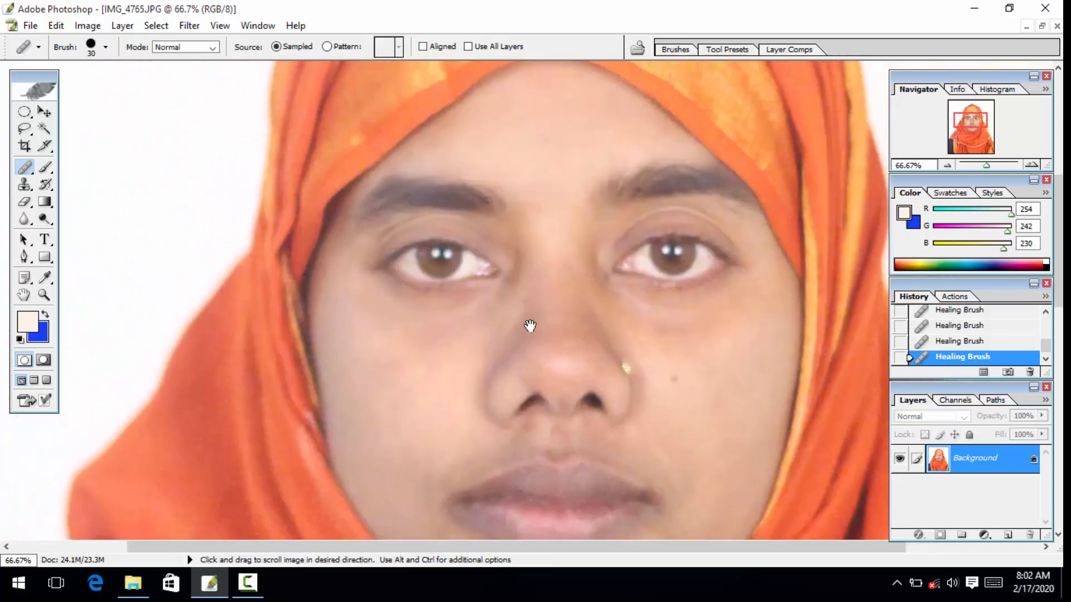
Step: Apply the Imagenomic Noiseware Professional filter to the portrait with the Default settings
key(z)
alt+click(495, 309)
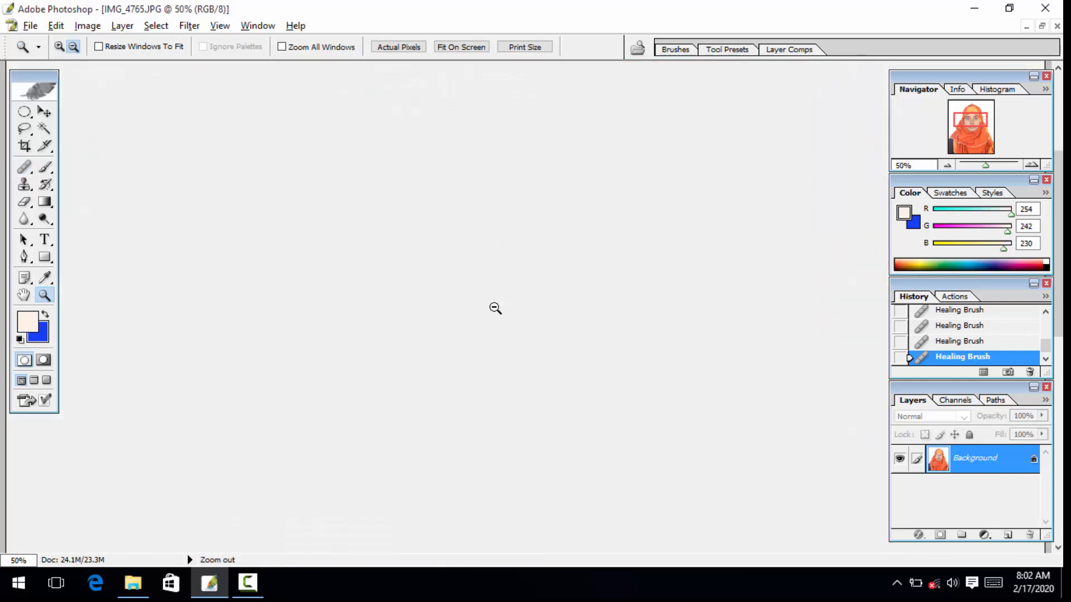
alt+click(495, 308)
click(183, 29)
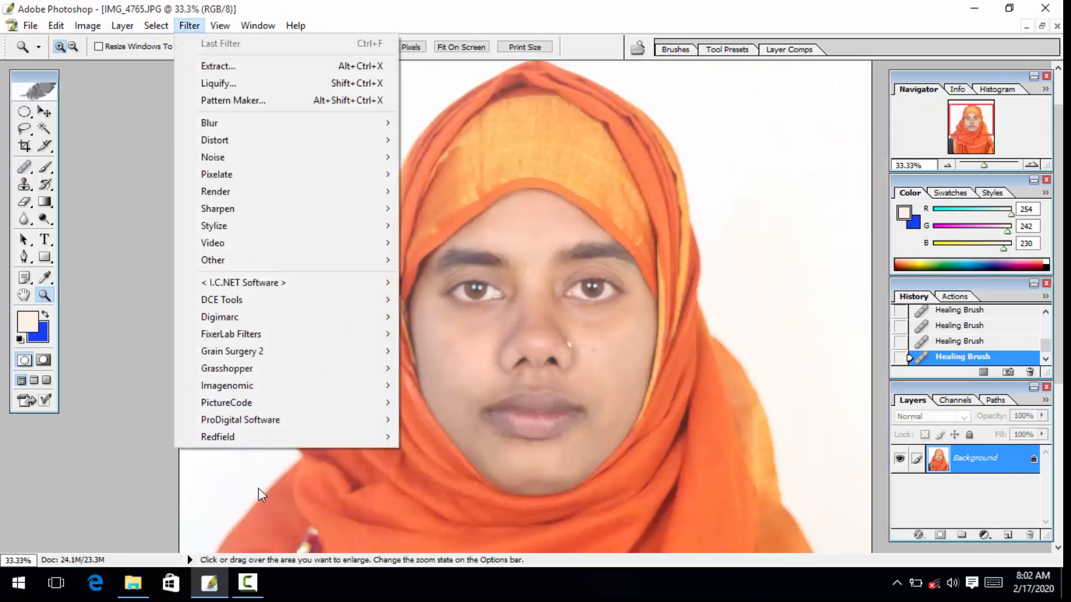
mouse_move(249, 384)
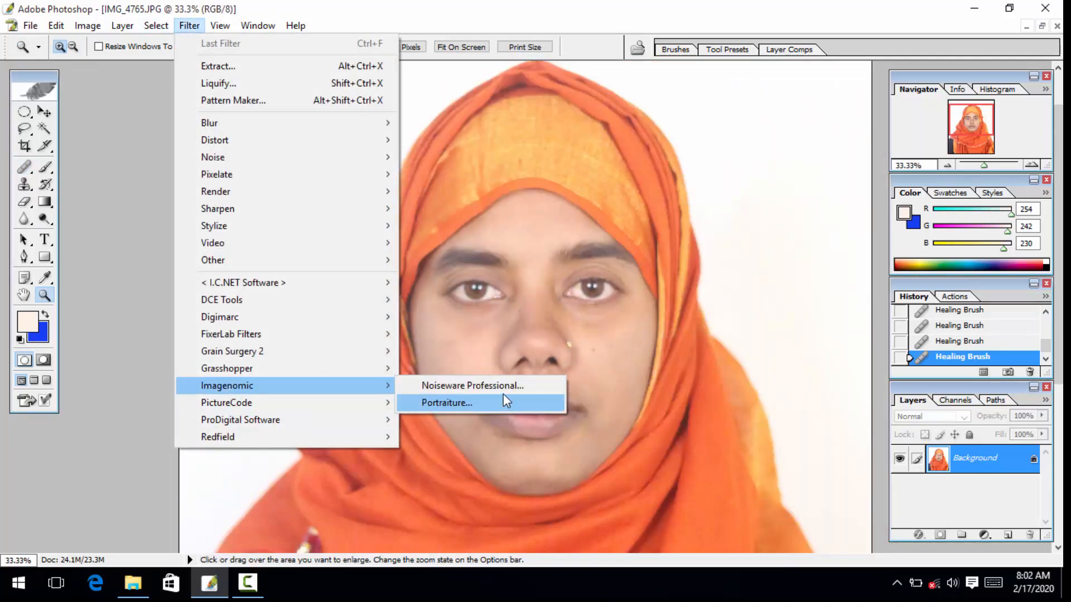
click(502, 386)
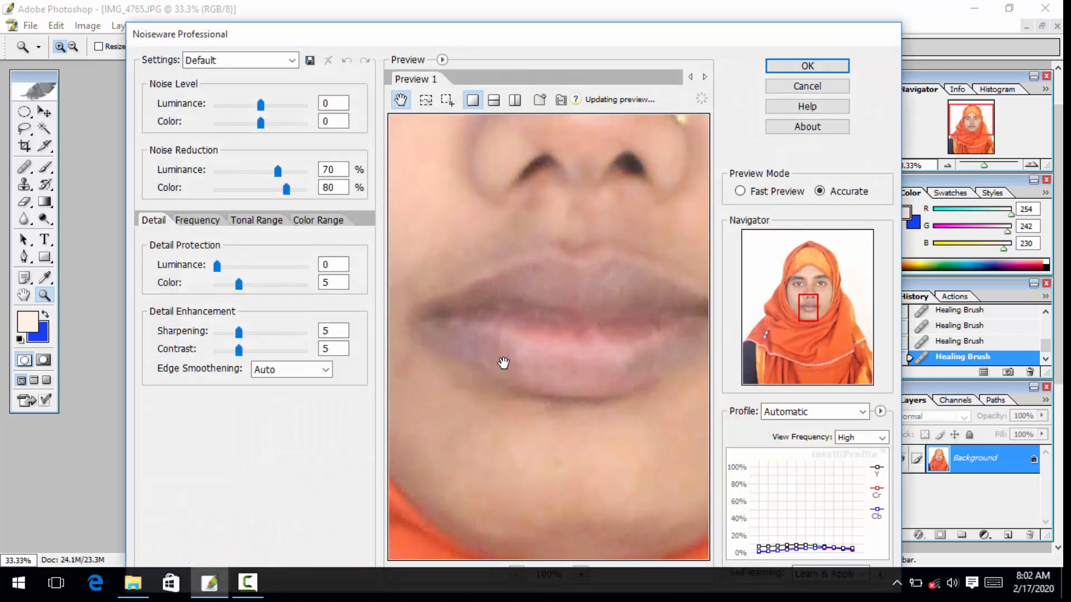
click(807, 66)
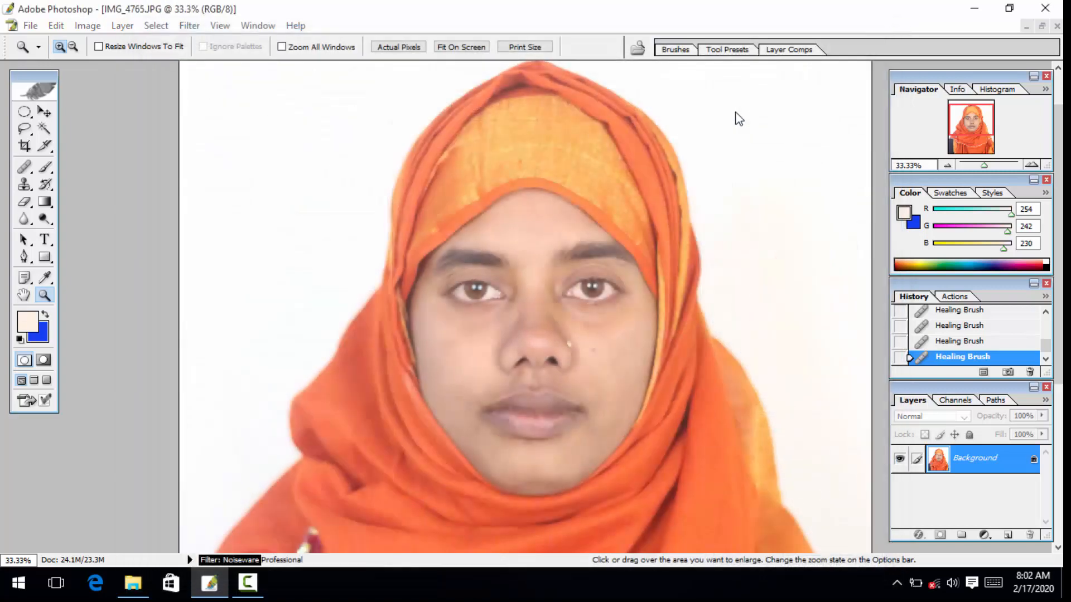
click(189, 26)
mouse_move(272, 410)
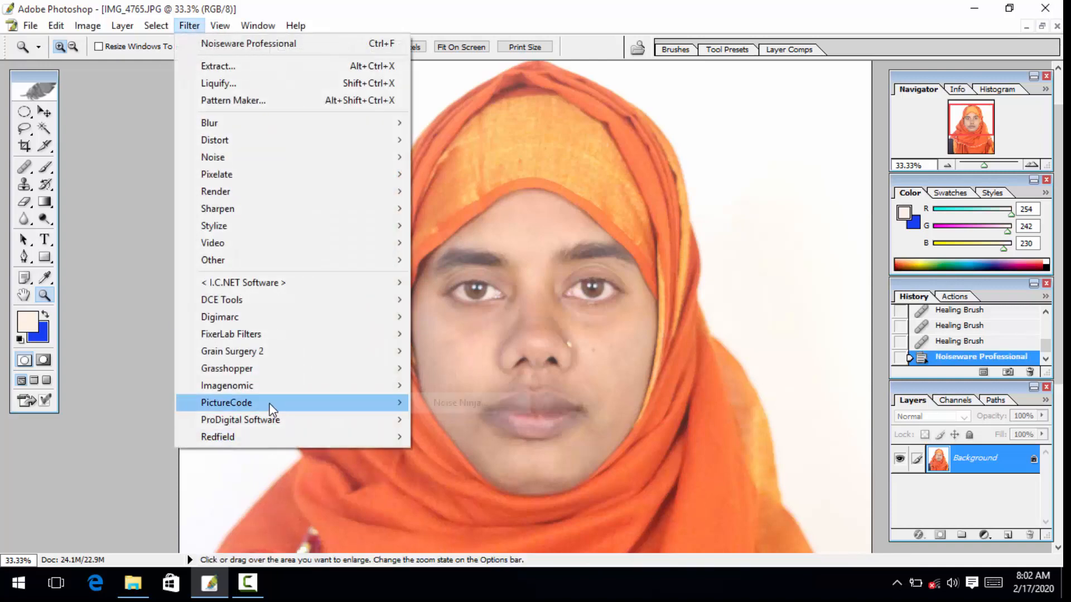
mouse_move(273, 390)
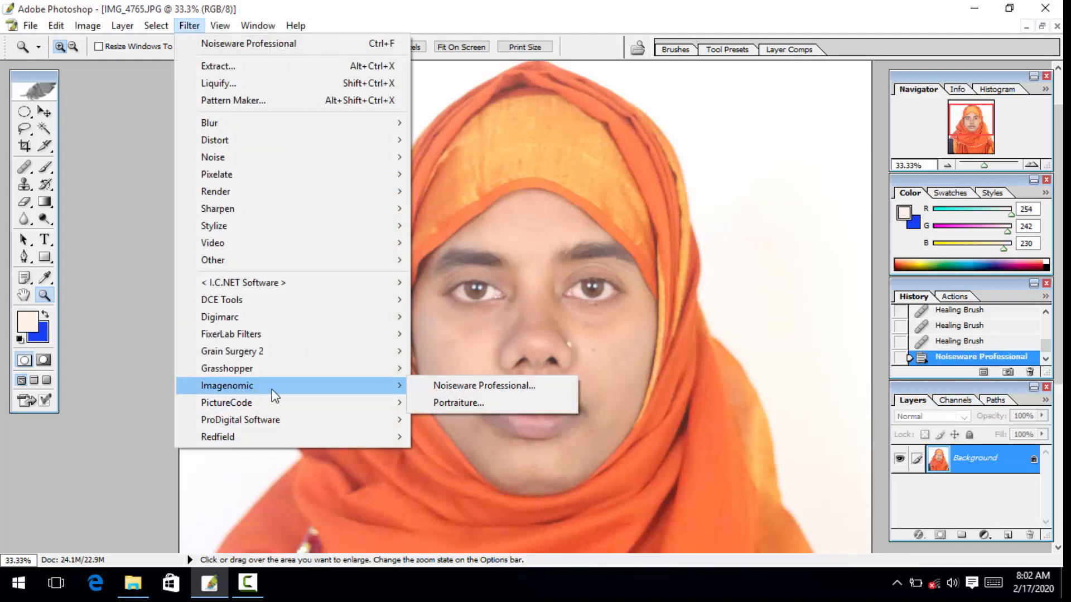
click(445, 395)
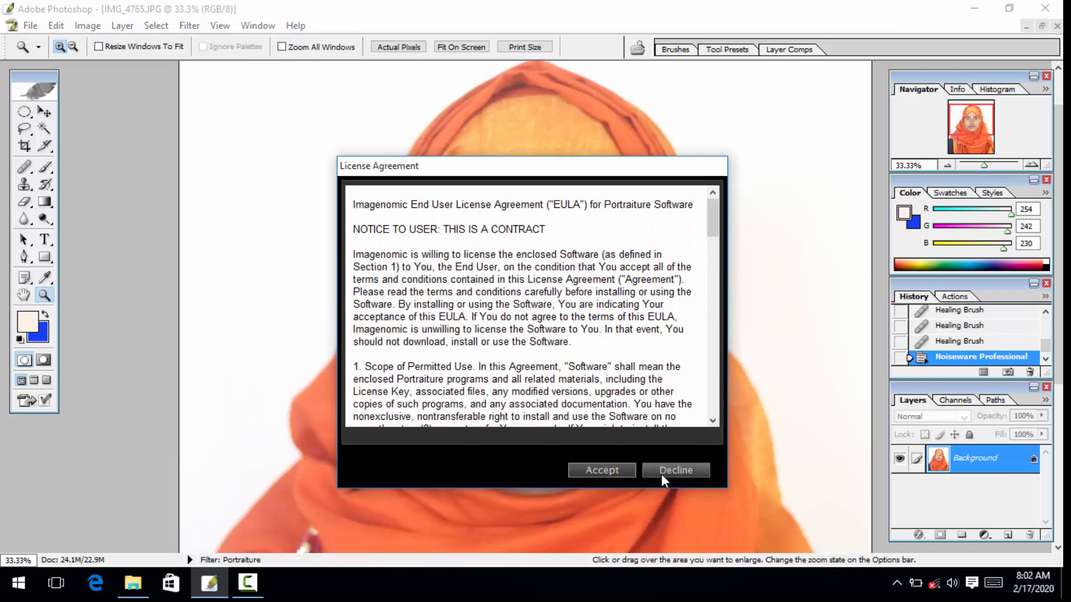
click(681, 470)
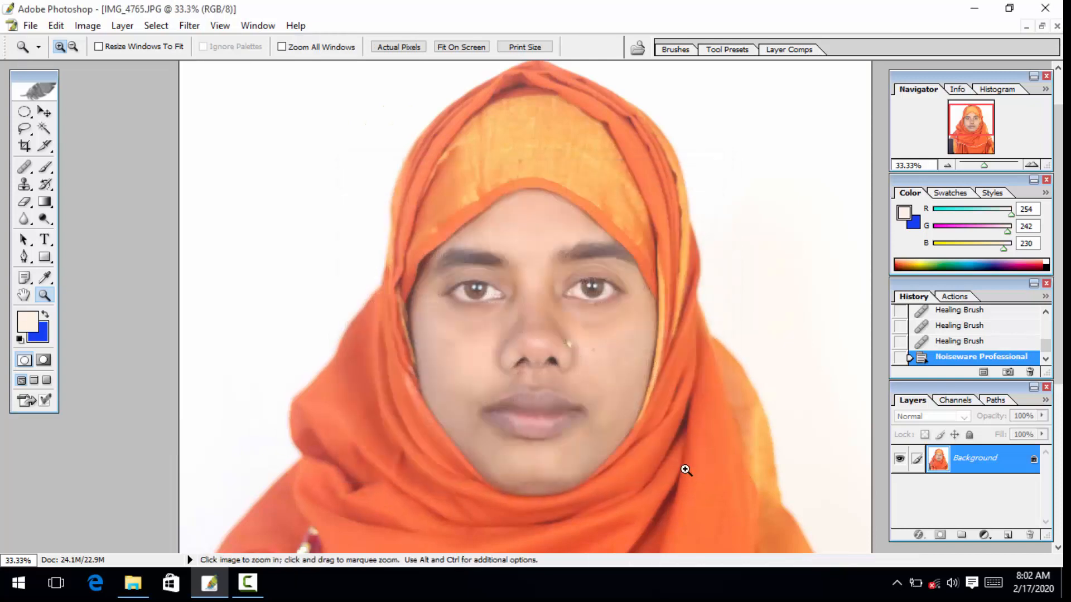
Step: Select the facial skin with the Magic Wand at tolerance 32, starting from the forehead and adding her right cheek
alt+click(638, 446)
alt+click(575, 409)
alt+click(574, 408)
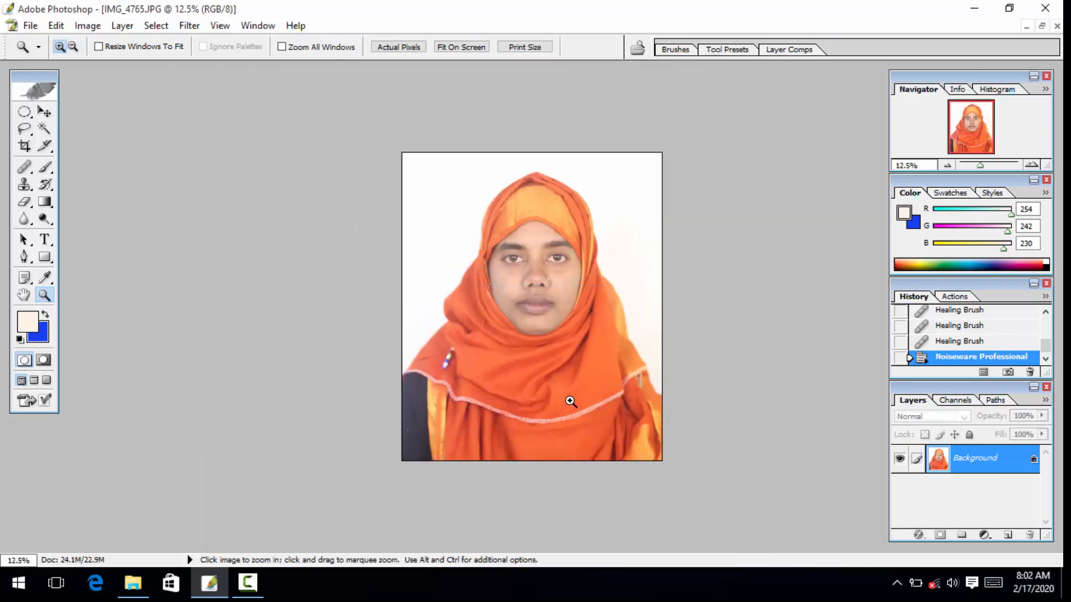
click(570, 401)
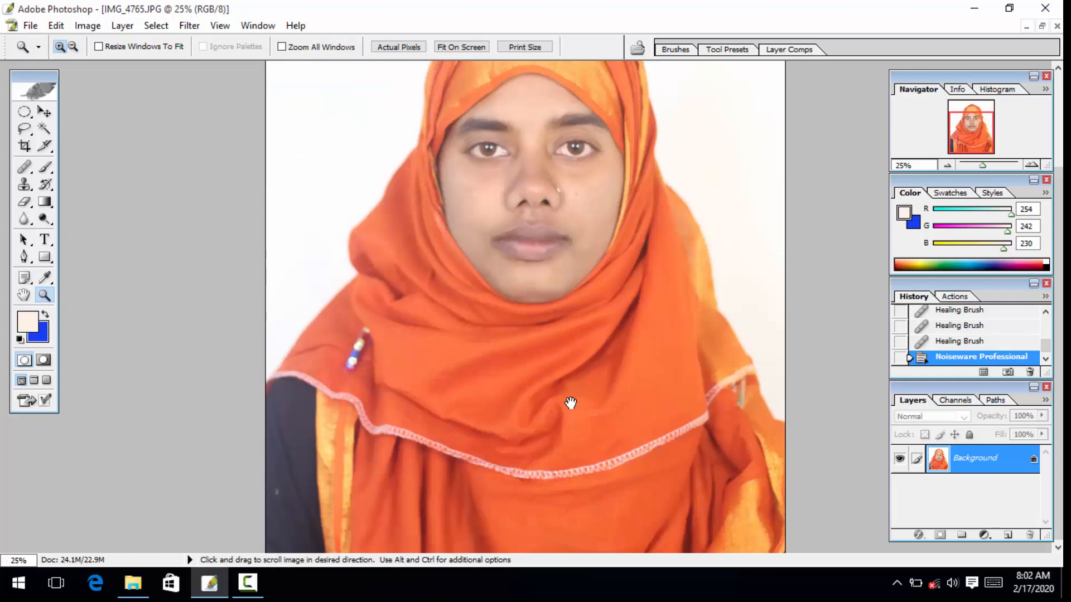
click(552, 375)
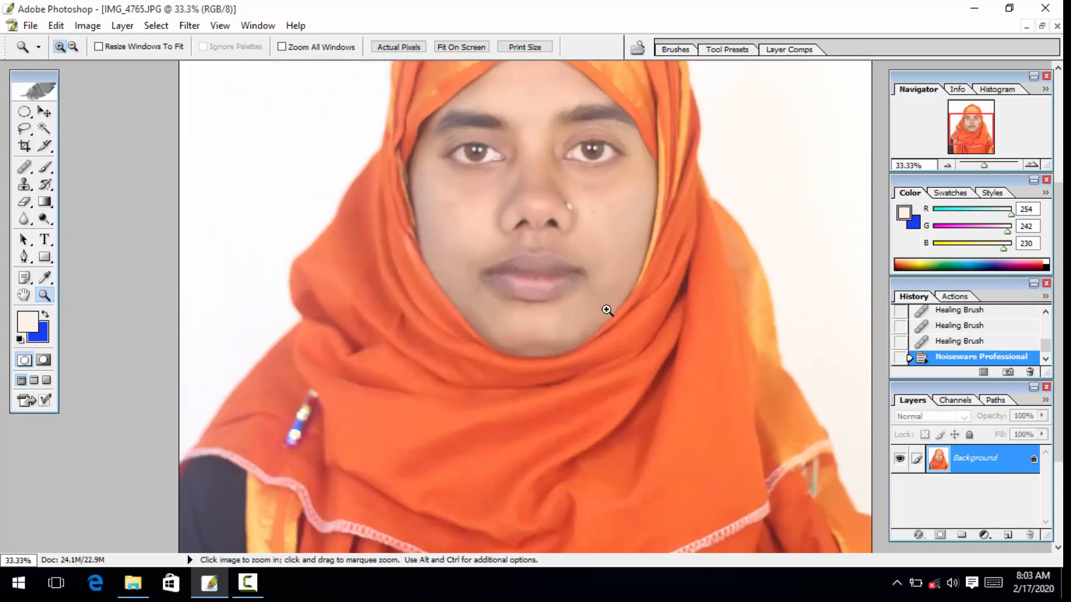
click(607, 310)
key(w)
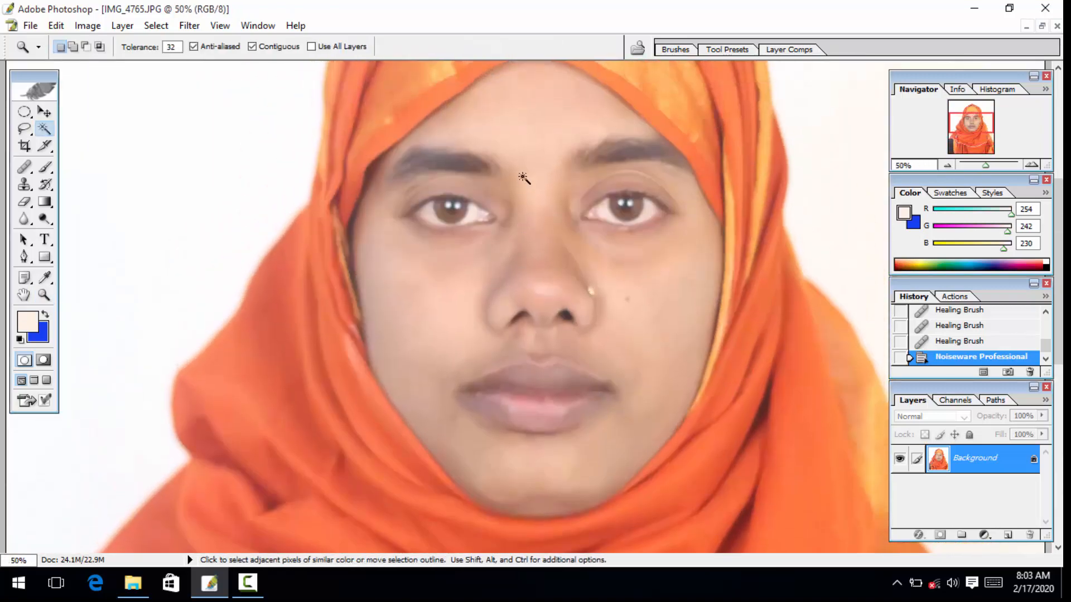
click(520, 114)
click(405, 278)
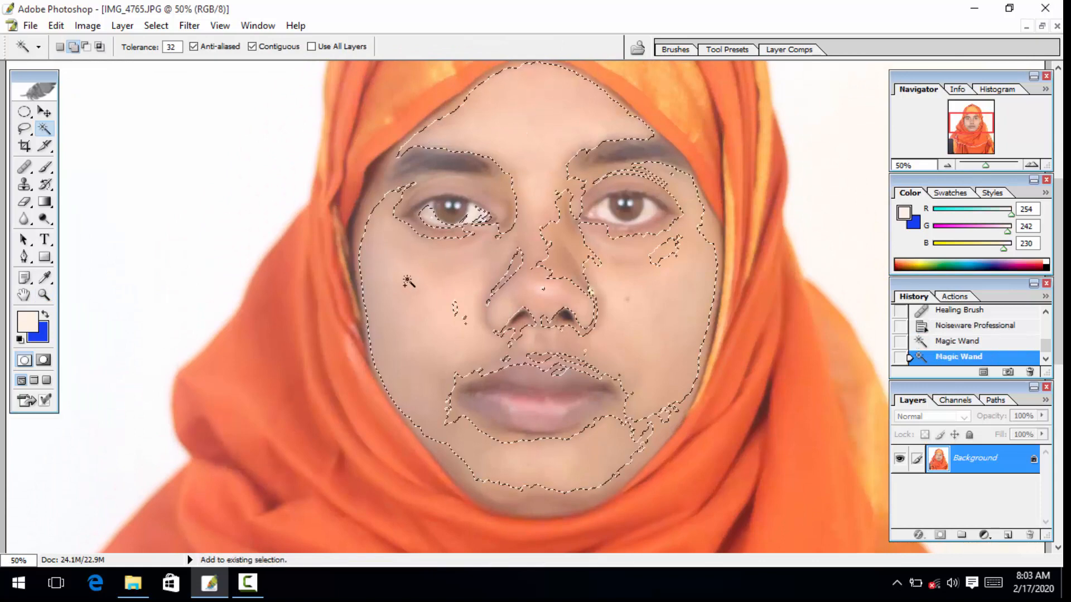
Step: Add her left cheek, the skin around her left eye, the skin below her right eyebrow and the lips to the selection
click(694, 339)
click(648, 233)
click(676, 200)
click(673, 170)
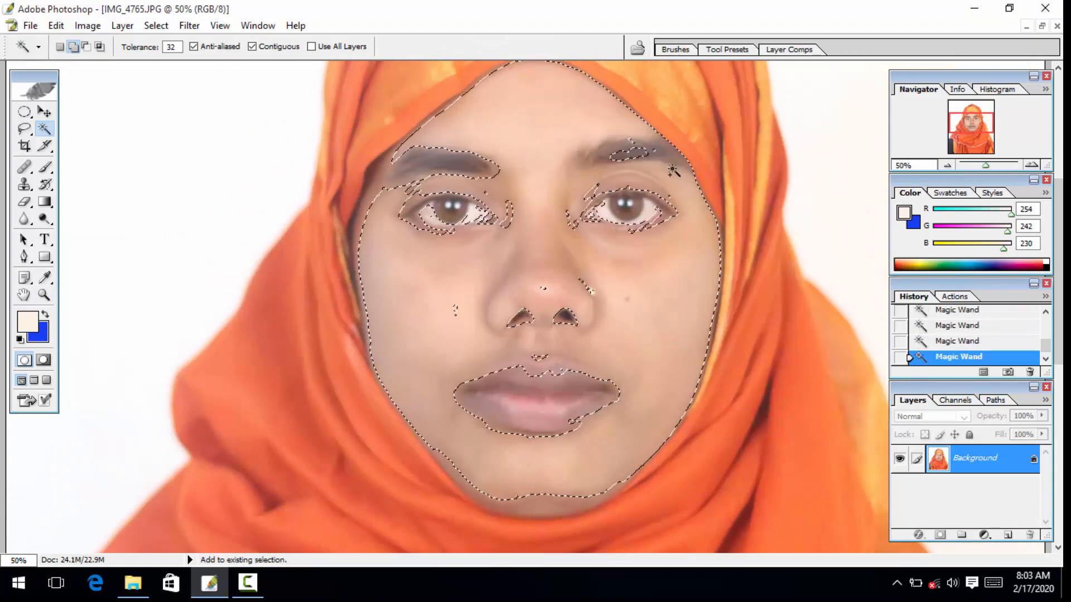
click(476, 175)
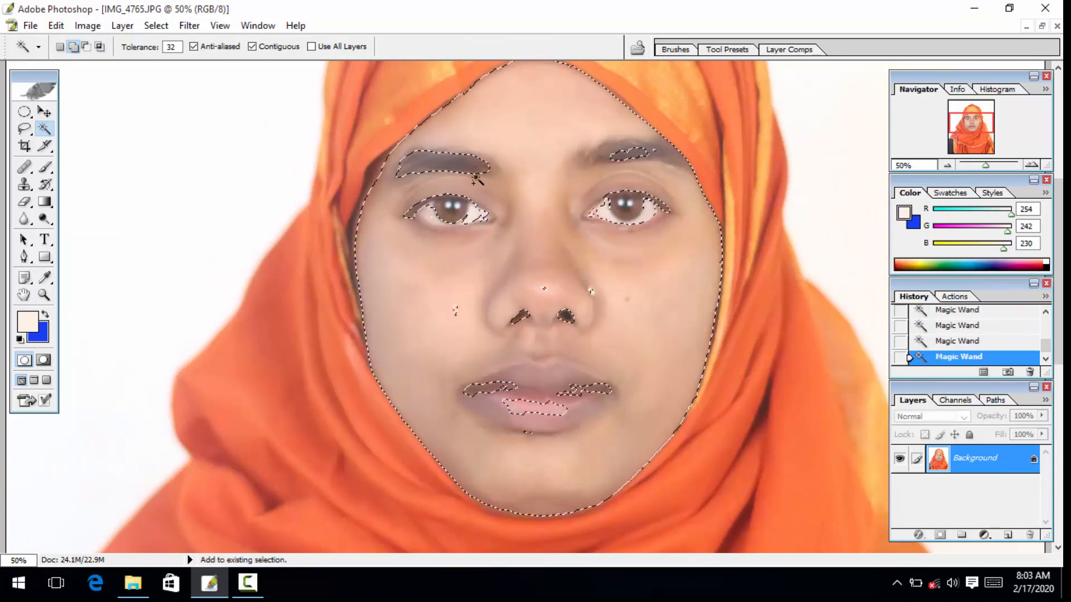
shift+click(526, 404)
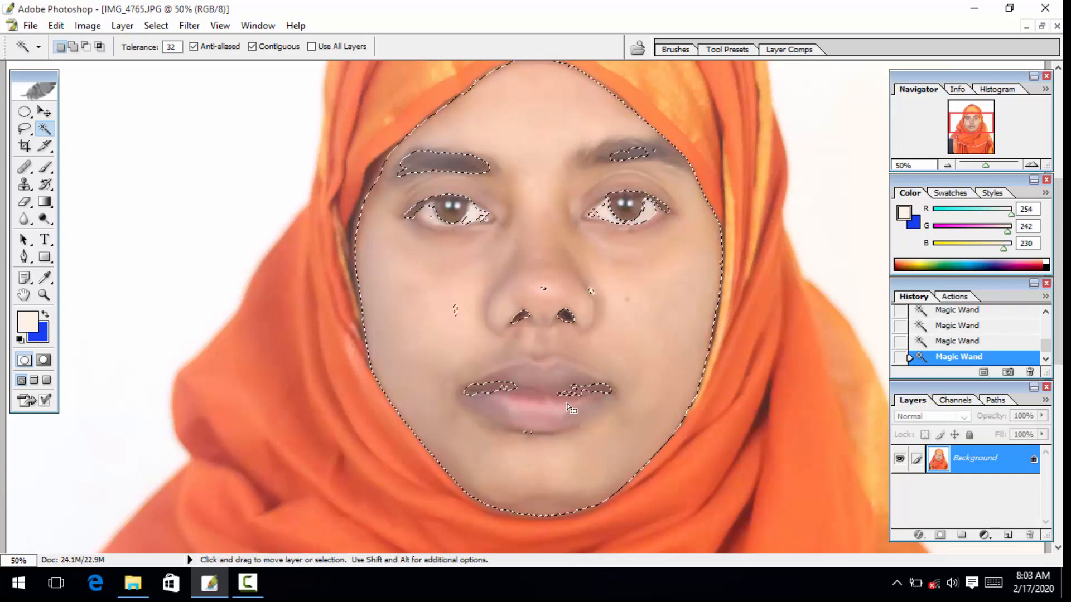
Step: Feather the facial skin selection with a radius of 1.3 pixels
key(ctrl+alt+d)
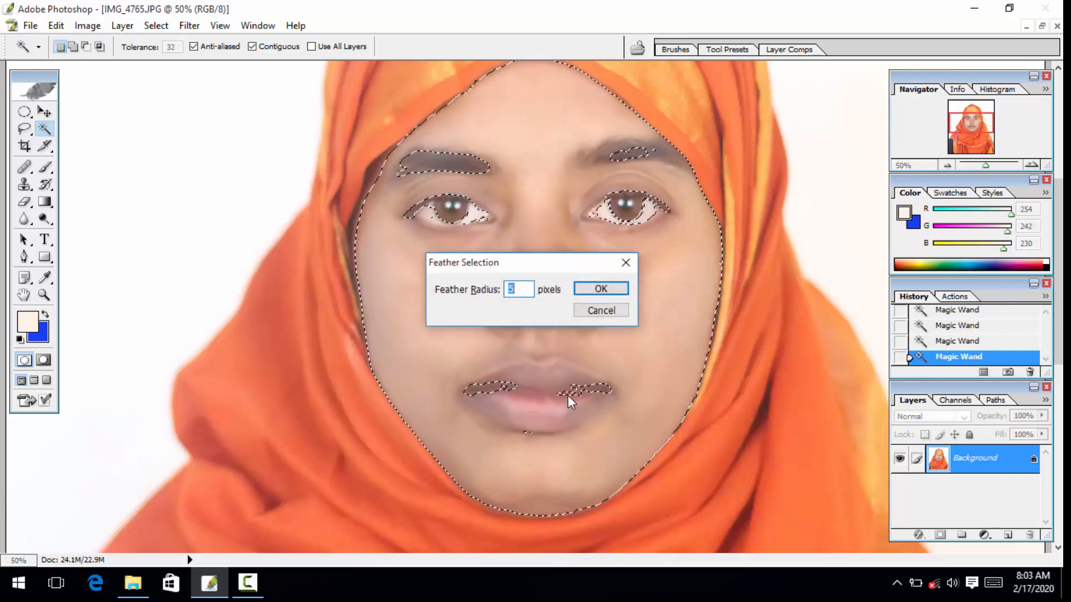
text(1.)
text(5)
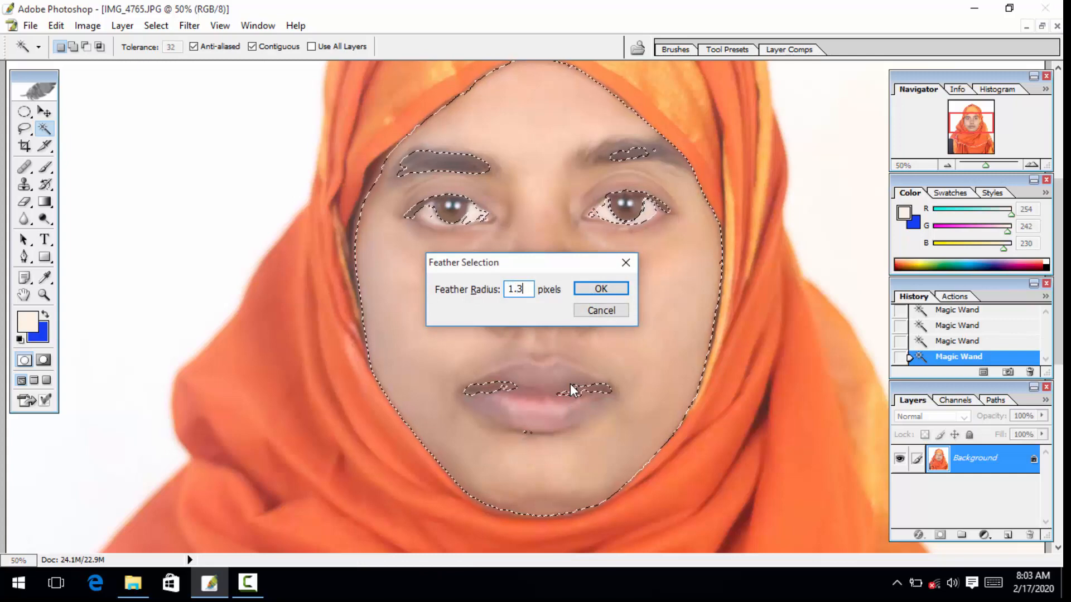
key(Return)
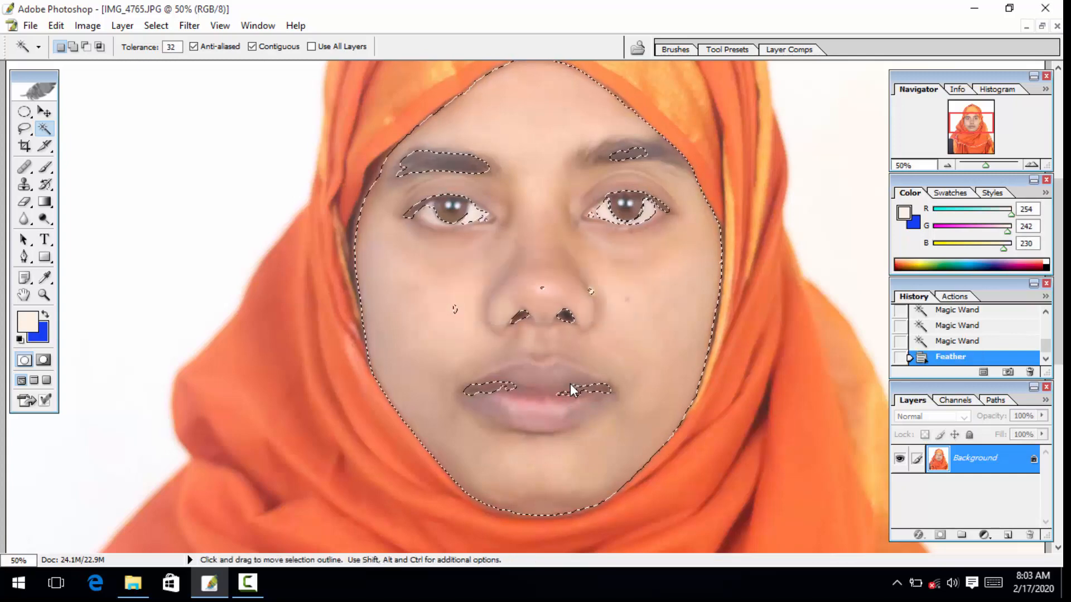
Step: Add the unselected eyes, eyebrows, nostrils and lips to the selection with the Elliptical Marquee, and paste the selected face onto a new layer
key(m)
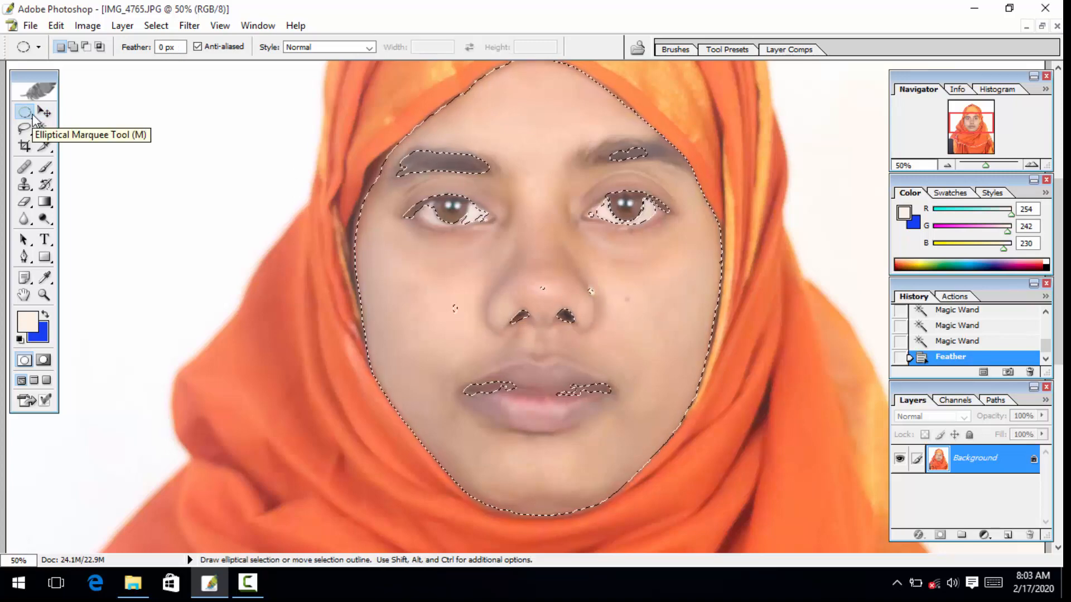
key(alt)
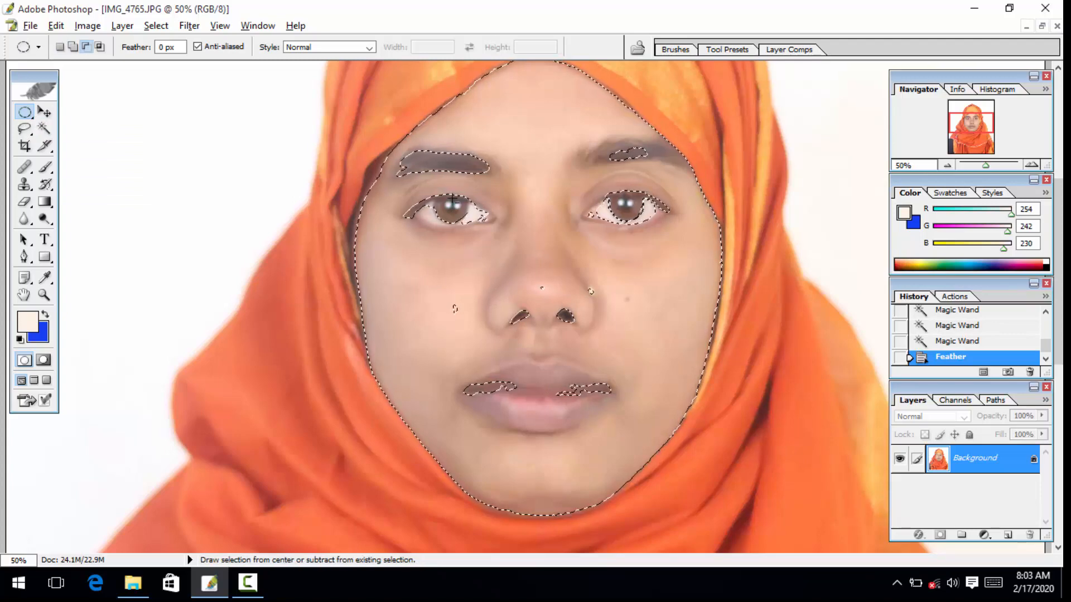
key(shift)
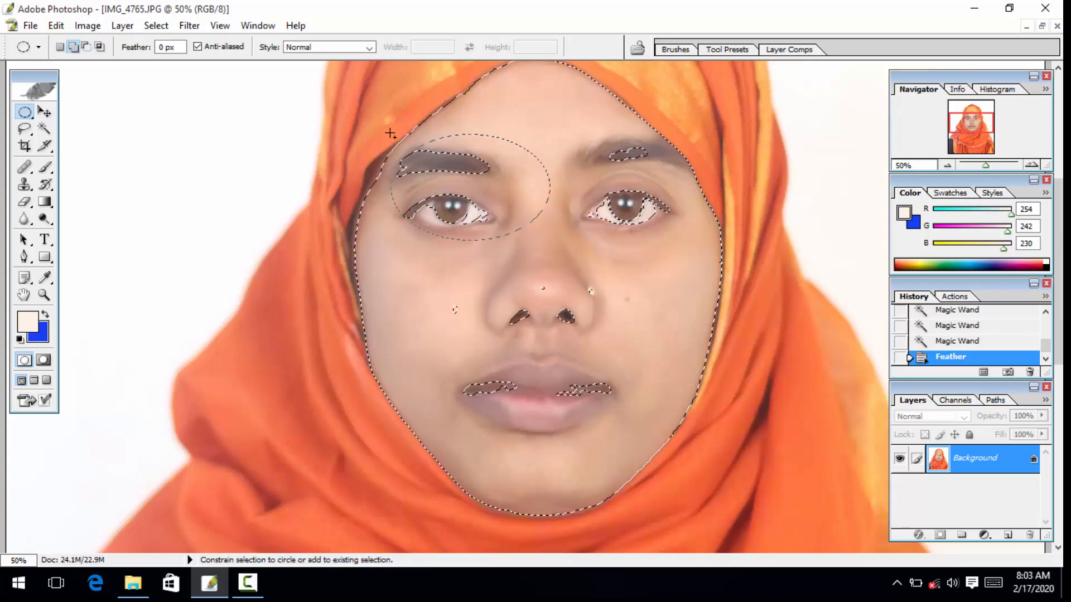
drag(390, 133, 391, 133)
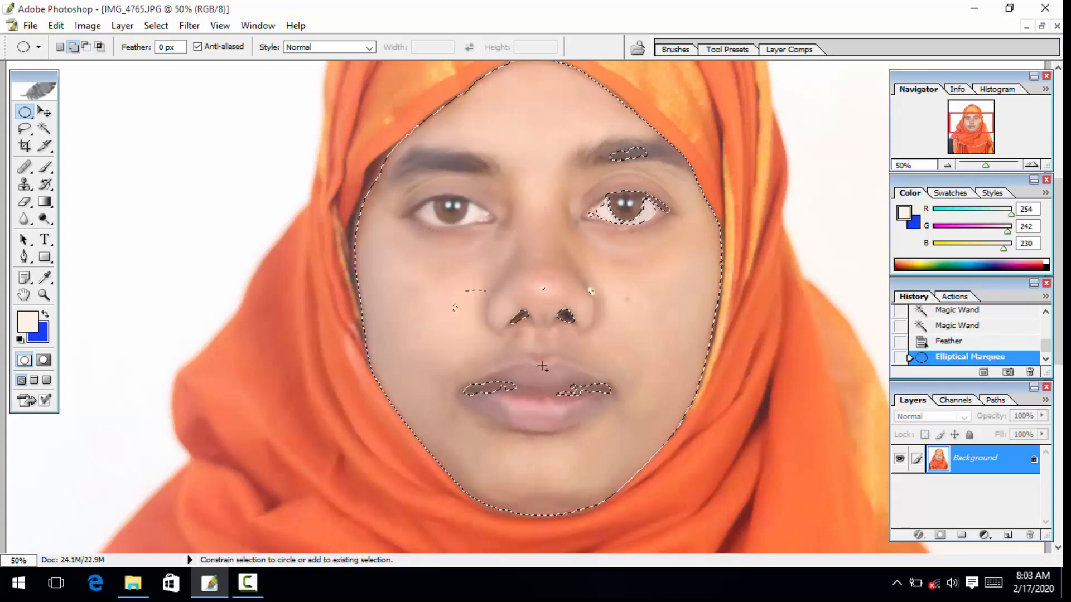
drag(661, 430, 661, 430)
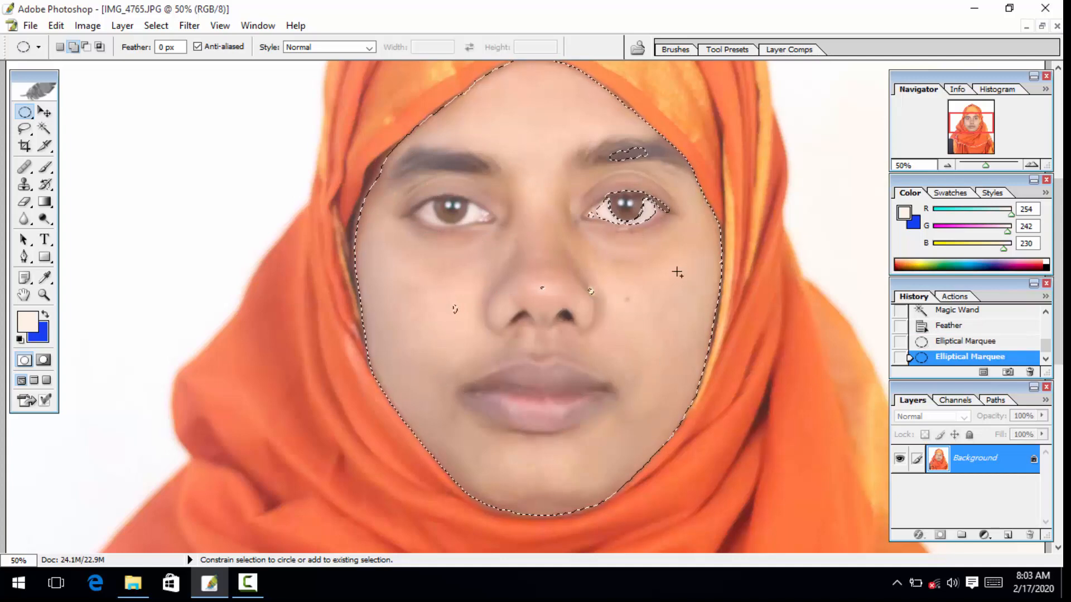
drag(561, 171, 595, 254)
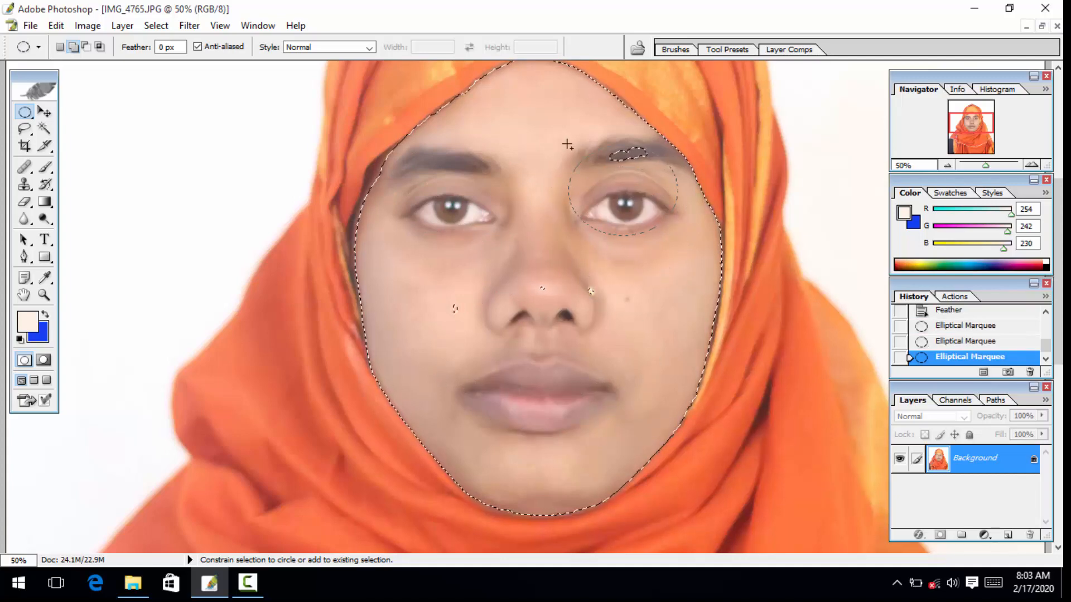
drag(559, 140, 560, 140)
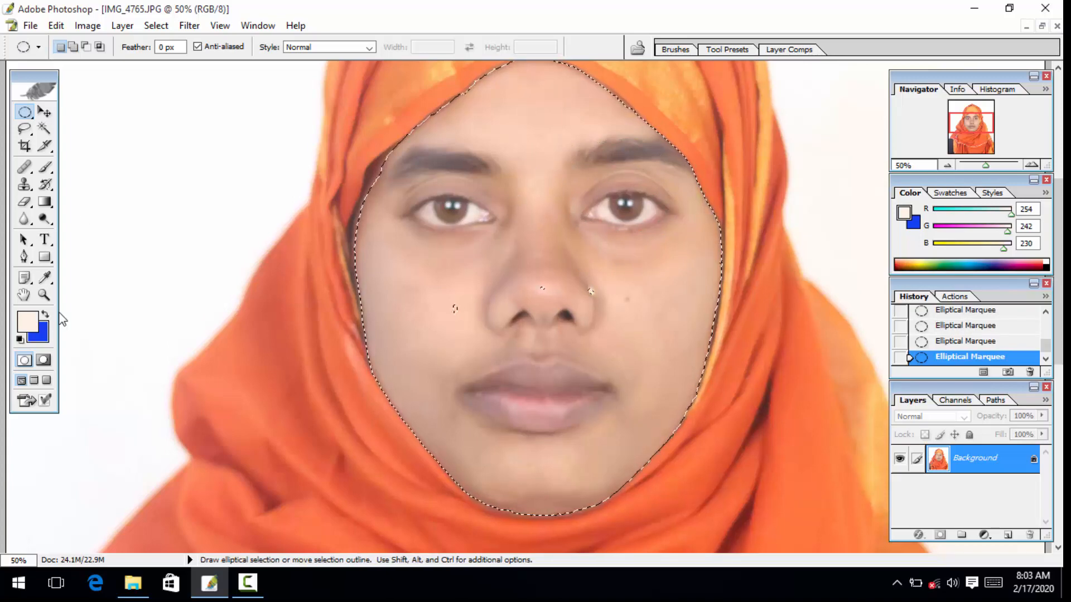
key(v)
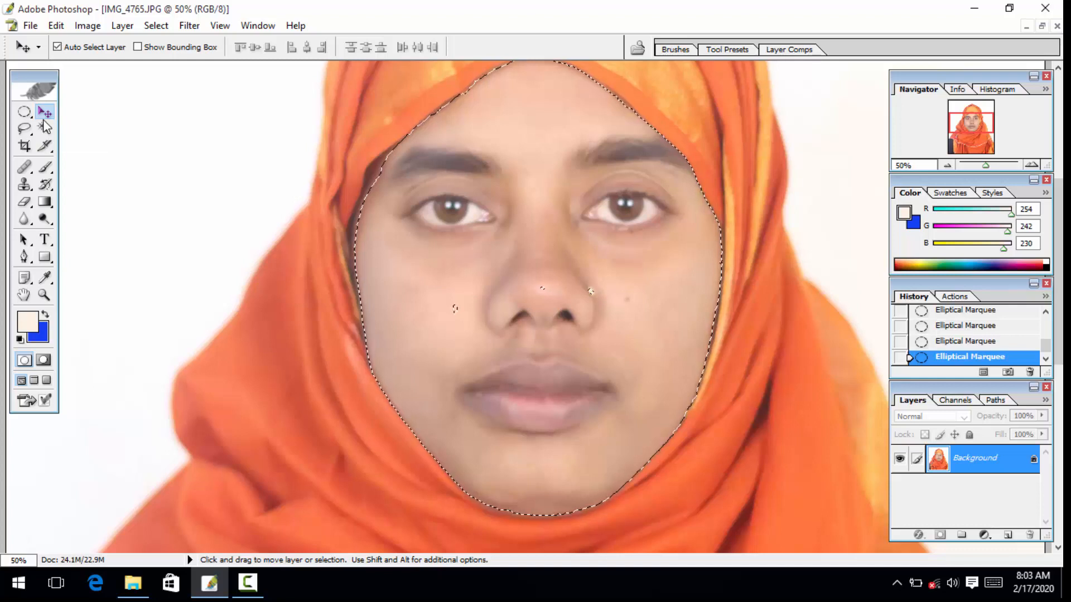
key(ctrl+v)
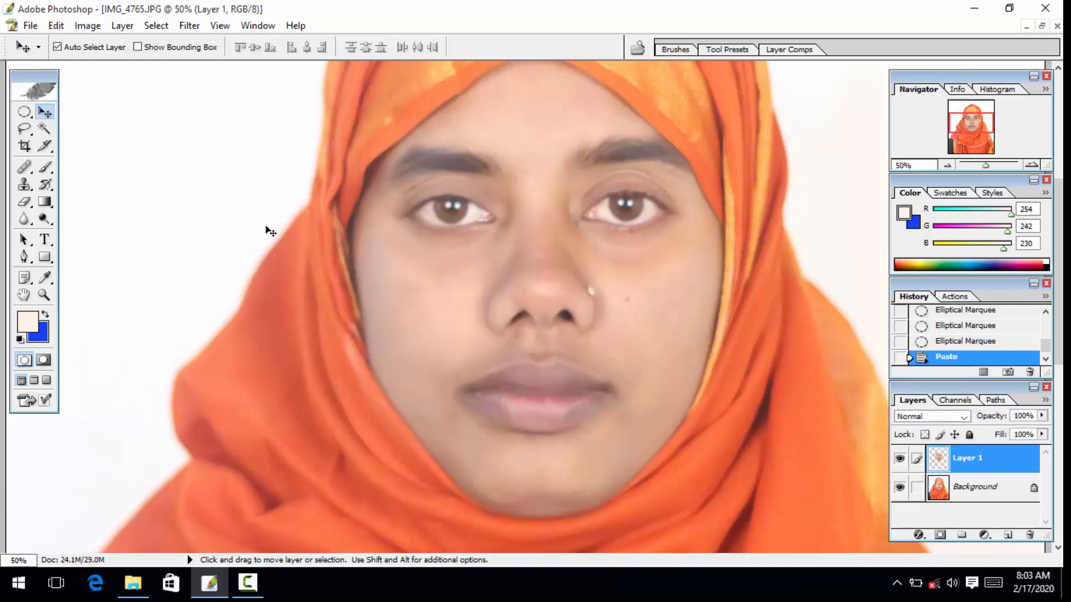
Step: Apply Selective Color to the face layer, lowering cyan and setting black to -20% in Reds, and setting black to +13% in Blacks
click(88, 25)
mouse_move(114, 65)
click(282, 261)
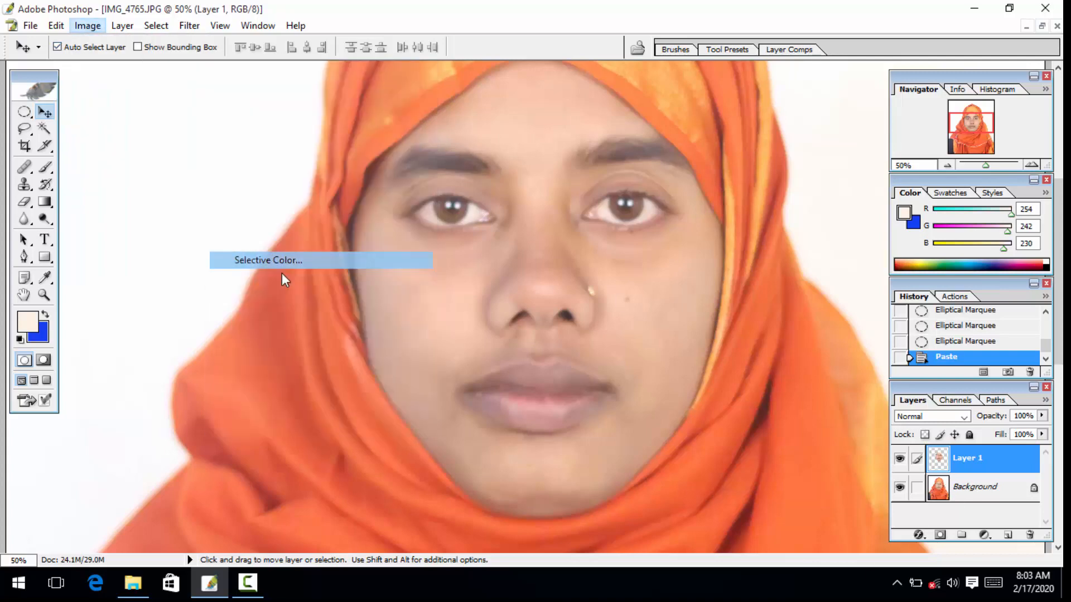
mouse_move(761, 309)
mouse_down()
mouse_move(741, 307)
mouse_move(752, 306)
mouse_up()
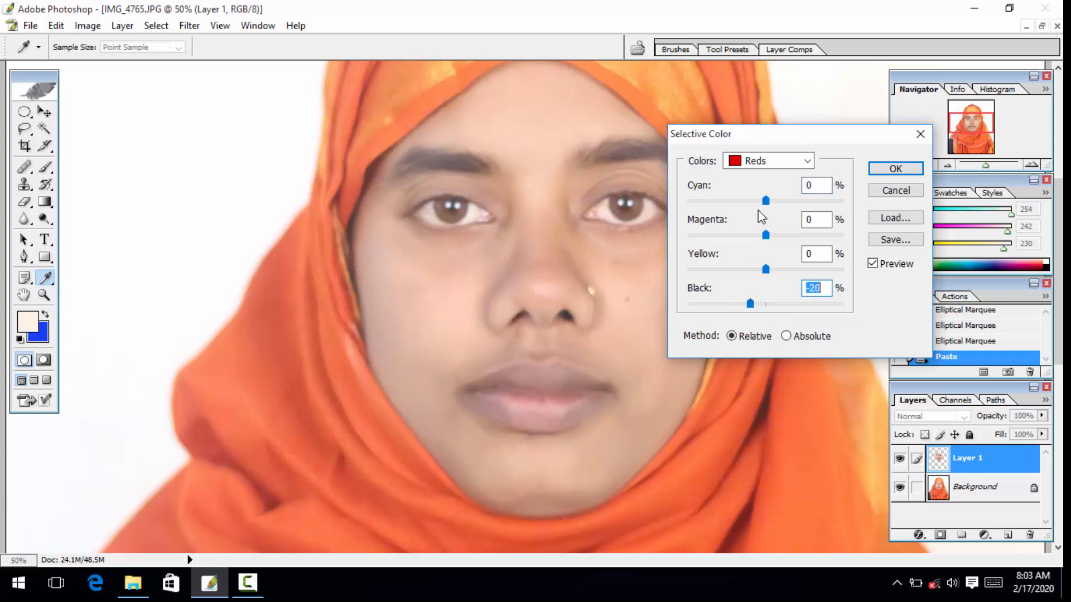
drag(765, 201, 740, 201)
click(758, 161)
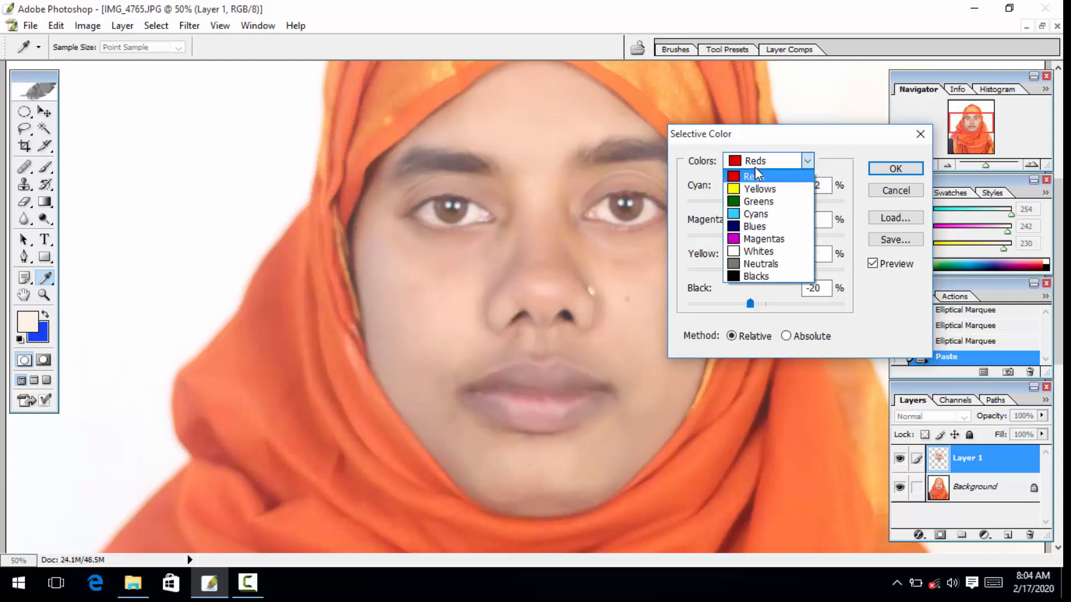
click(759, 274)
mouse_move(768, 306)
mouse_down()
mouse_move(791, 306)
mouse_move(686, 304)
mouse_move(778, 310)
mouse_up()
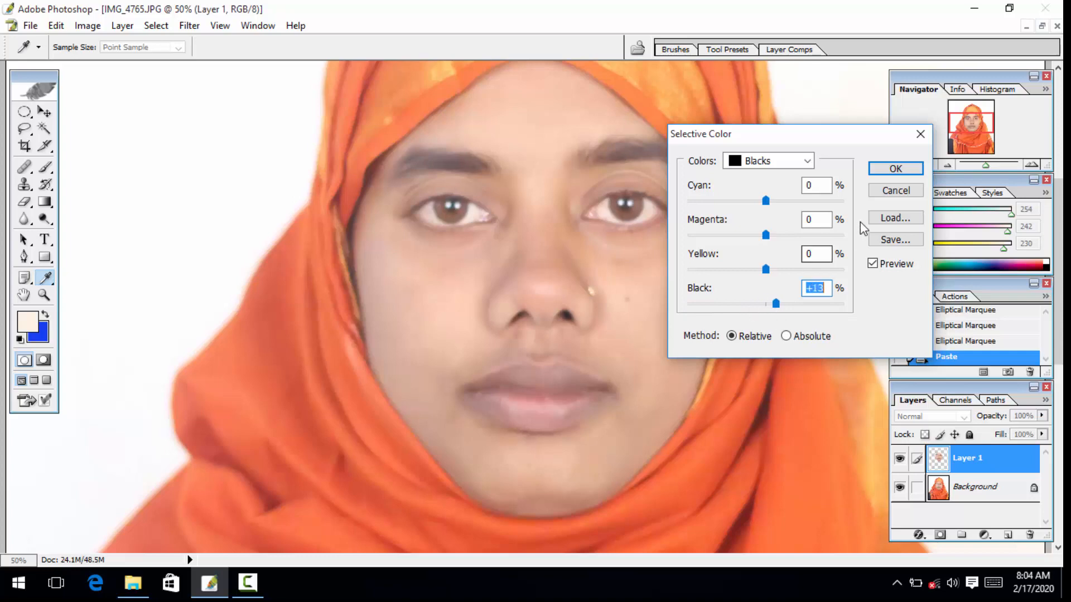
click(917, 164)
Step: Apply Selective Color to the Background layer with black at +12% in Blacks
key(z)
alt+click(643, 267)
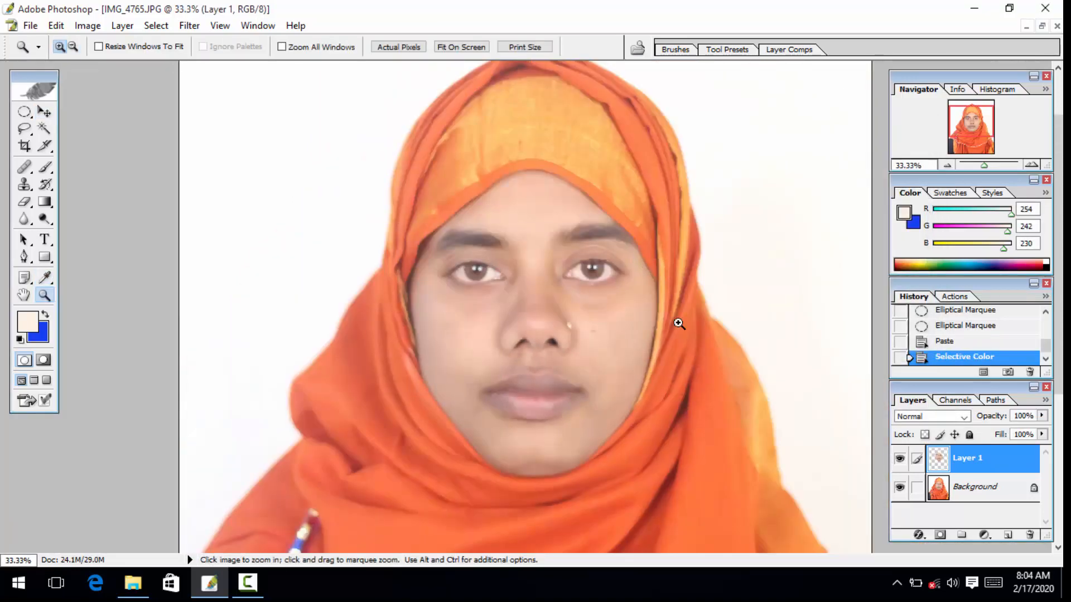
click(980, 496)
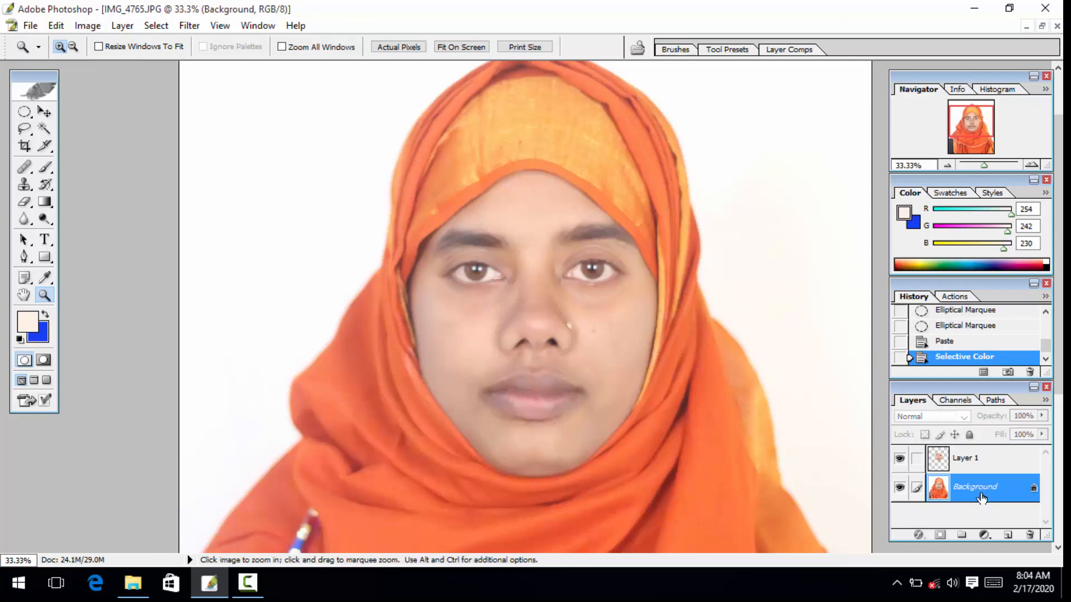
click(87, 25)
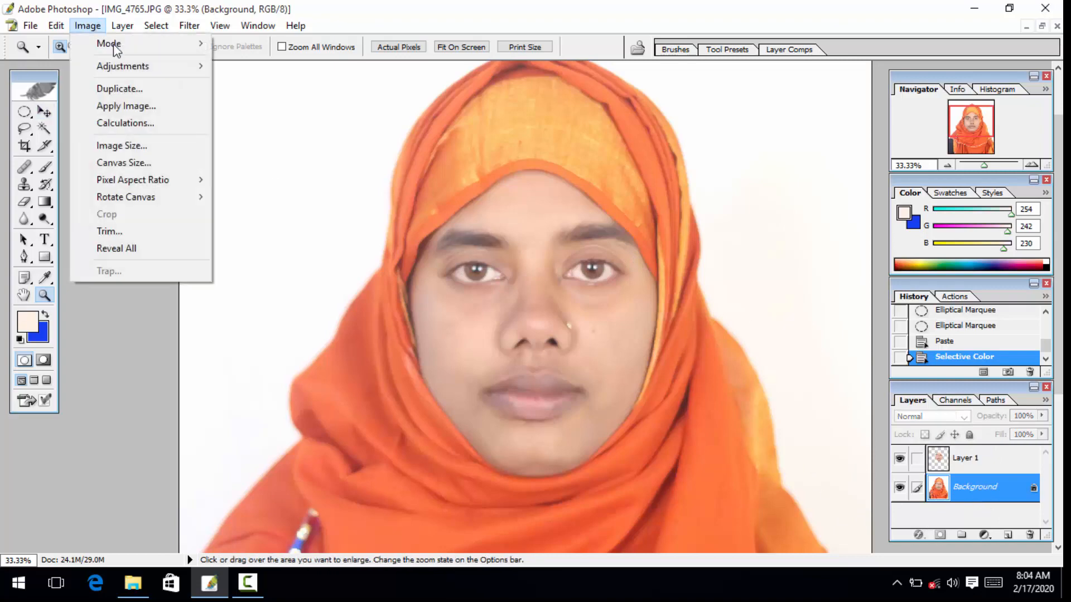
mouse_move(131, 70)
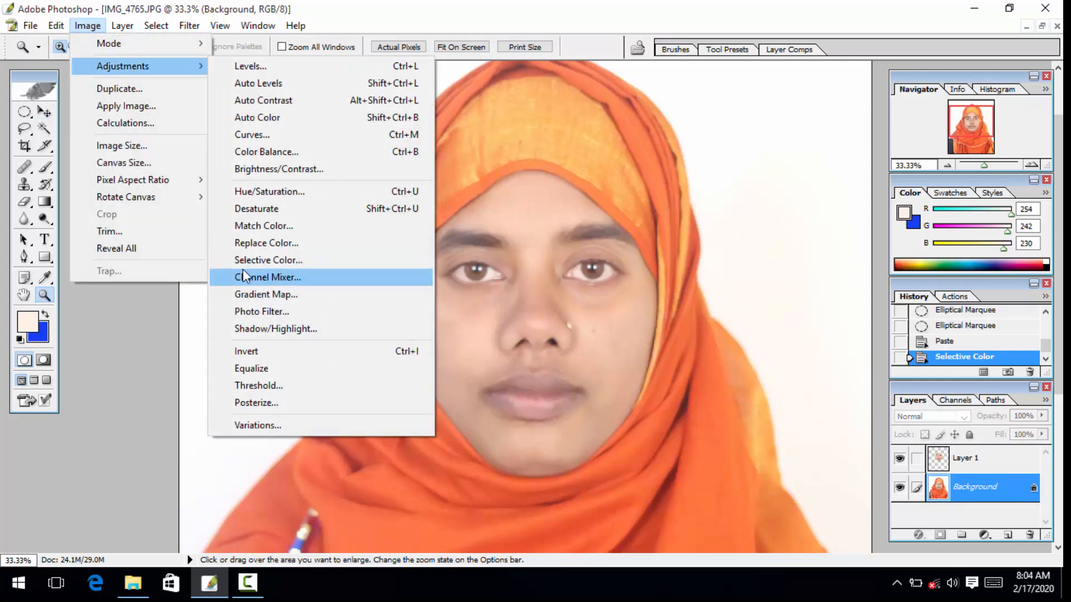
click(273, 260)
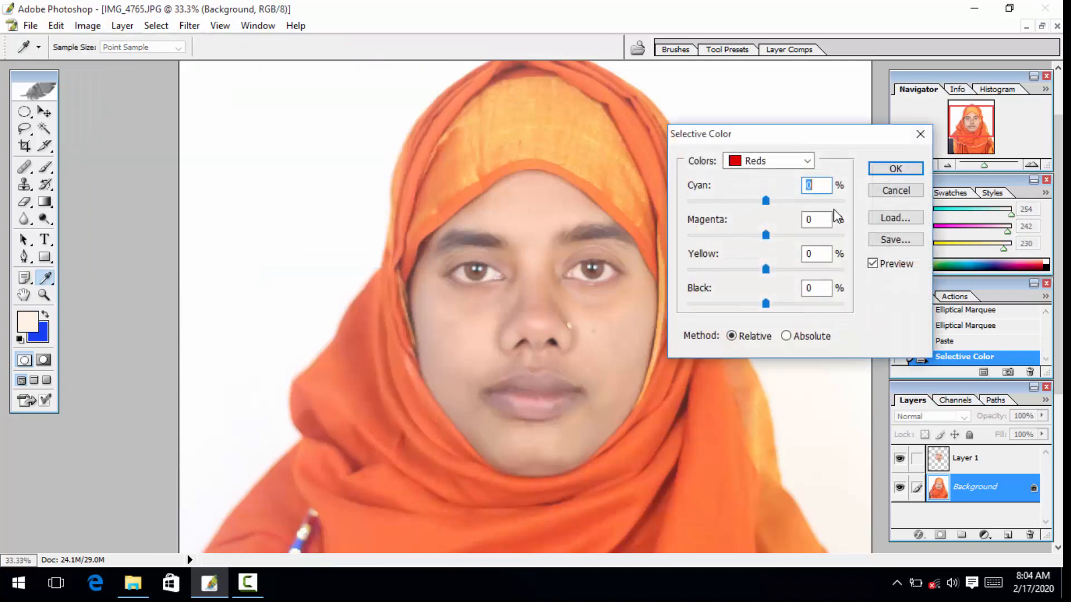
click(784, 162)
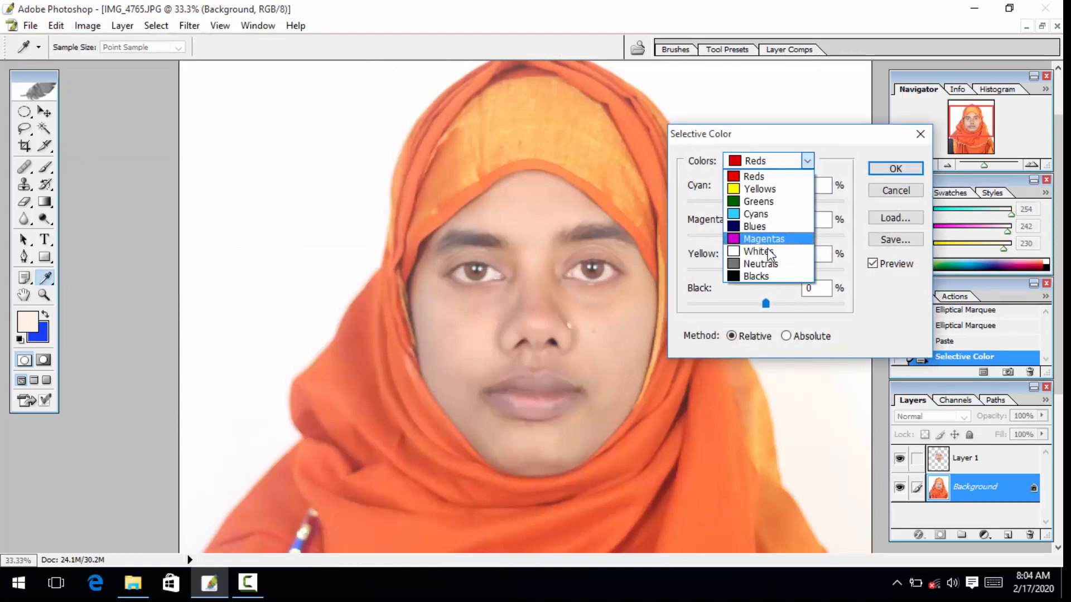
click(770, 277)
mouse_move(766, 304)
mouse_down()
mouse_move(844, 308)
mouse_move(641, 306)
mouse_move(808, 310)
mouse_move(778, 321)
mouse_up()
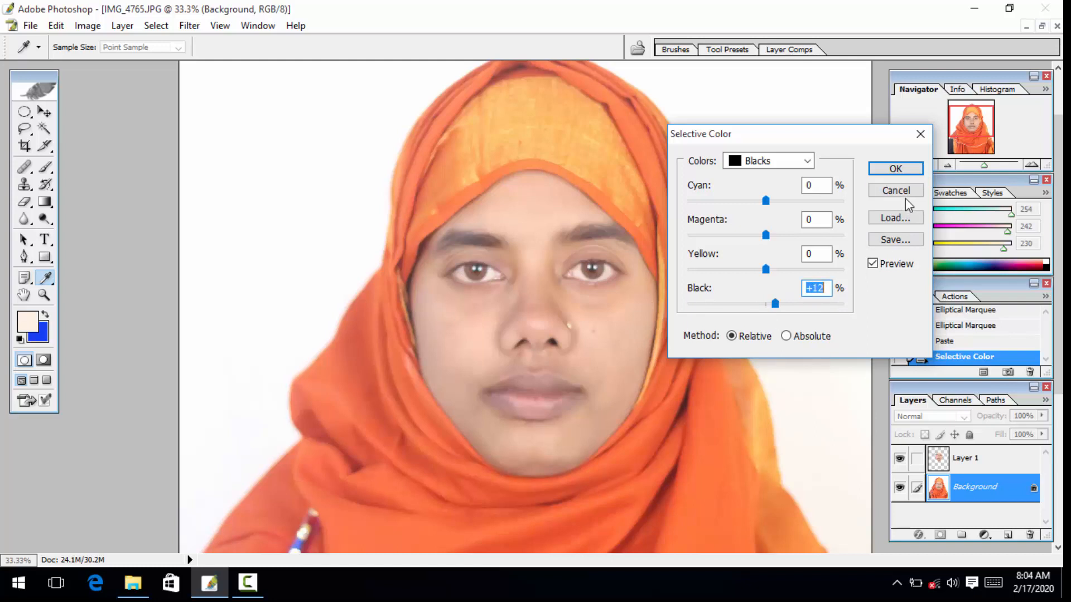
click(895, 168)
Step: Darken the Background layer's midtones with an RGB Curves point at input 125, output 108
key(z)
alt+click(687, 219)
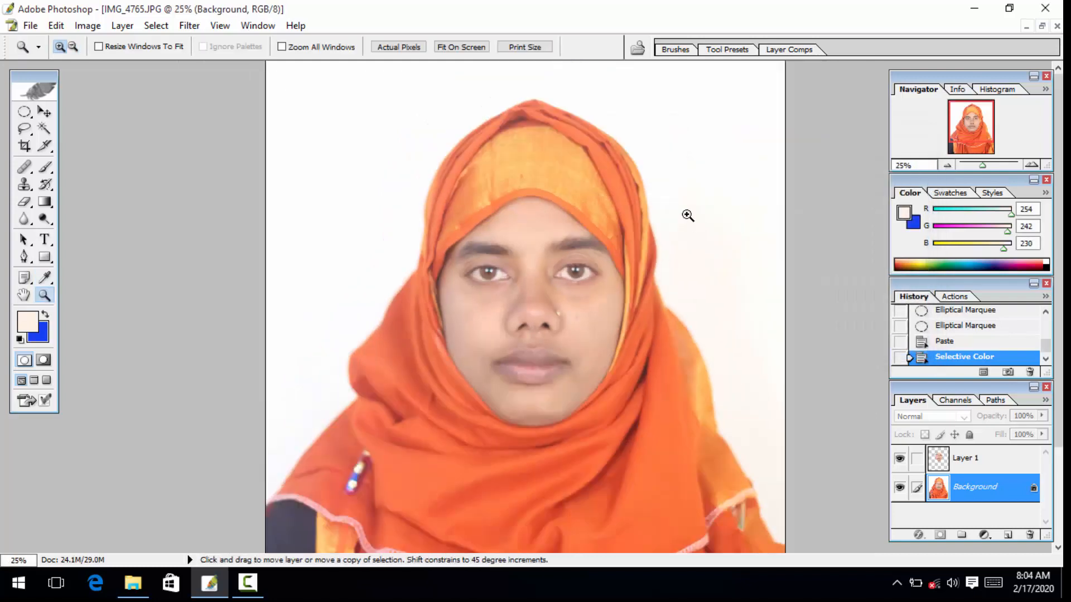
key(ctrl+m)
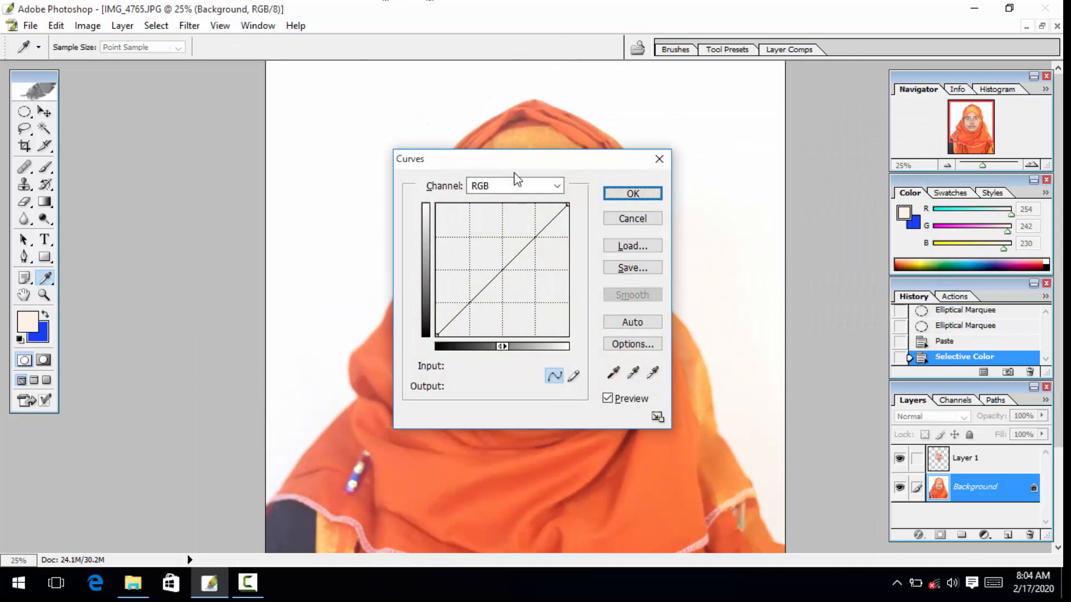
drag(519, 170, 830, 165)
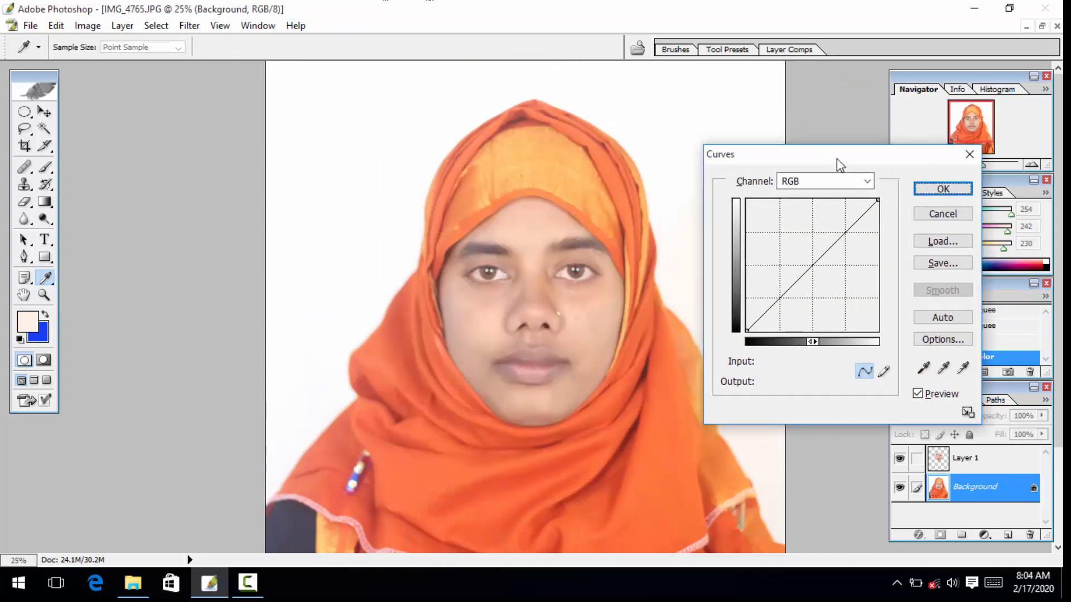
click(810, 269)
drag(809, 269, 819, 276)
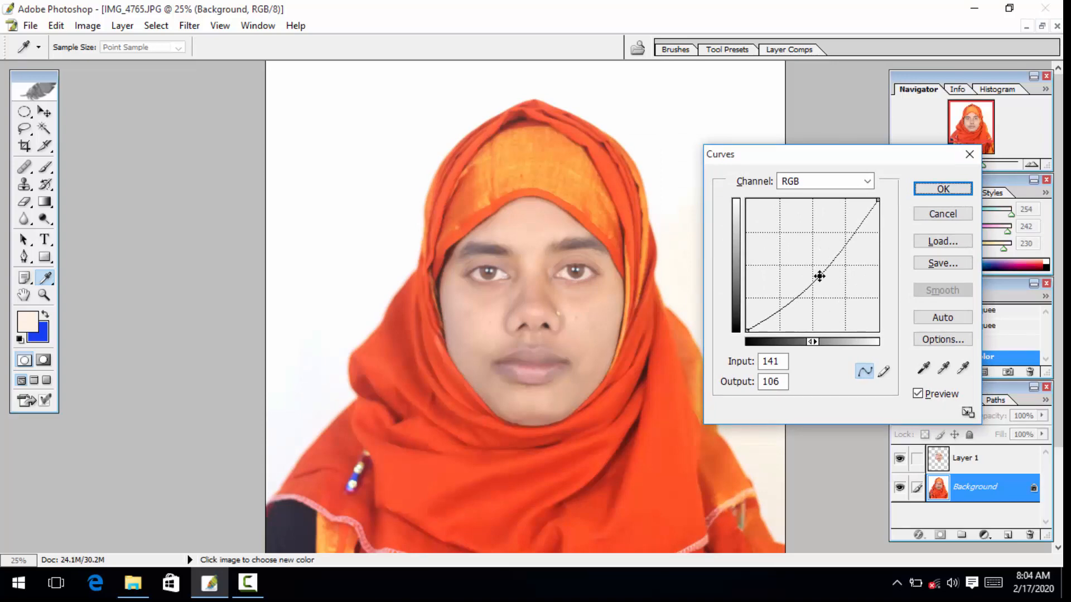
drag(818, 276, 811, 275)
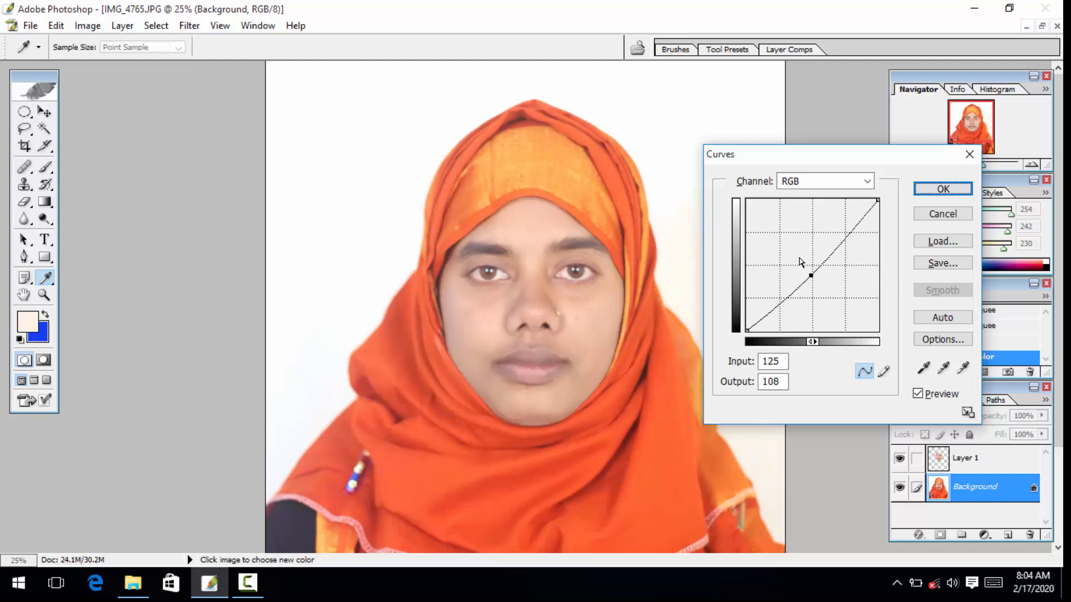
key(Return)
Step: Examine the whole portrait and the face close up to check how the face blends with the scarf and background
key(z)
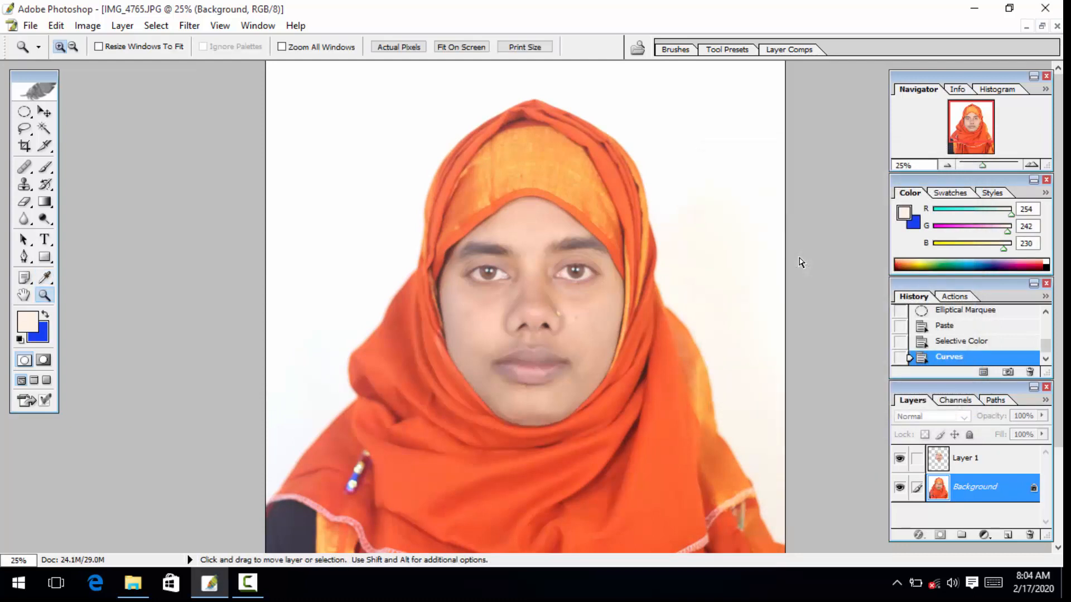
key(ctrl+minus)
key(ctrl+minus)
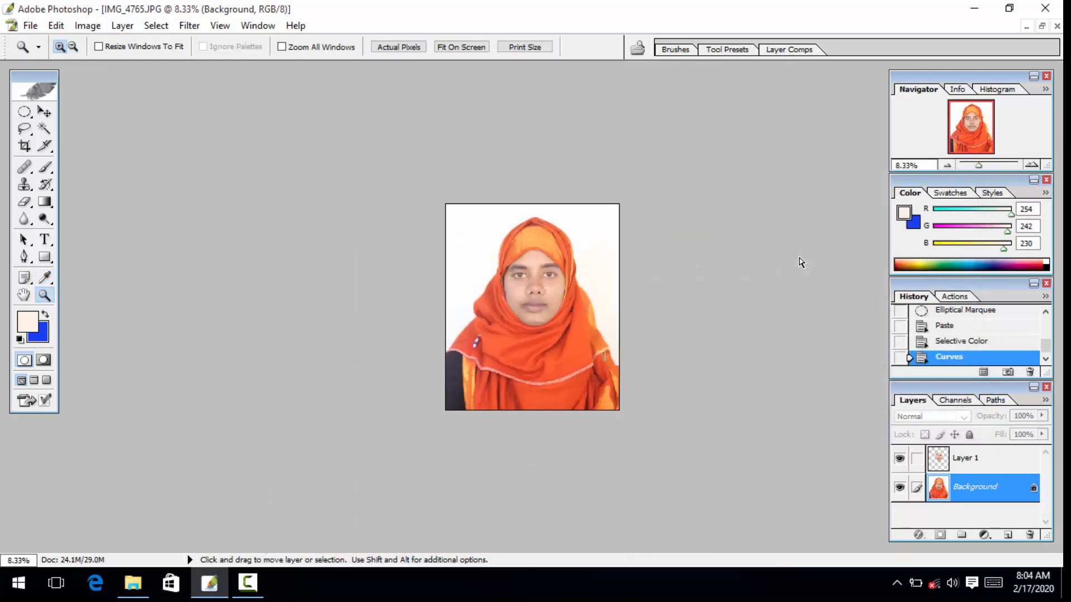
key(ctrl+plus)
key(ctrl+plus)
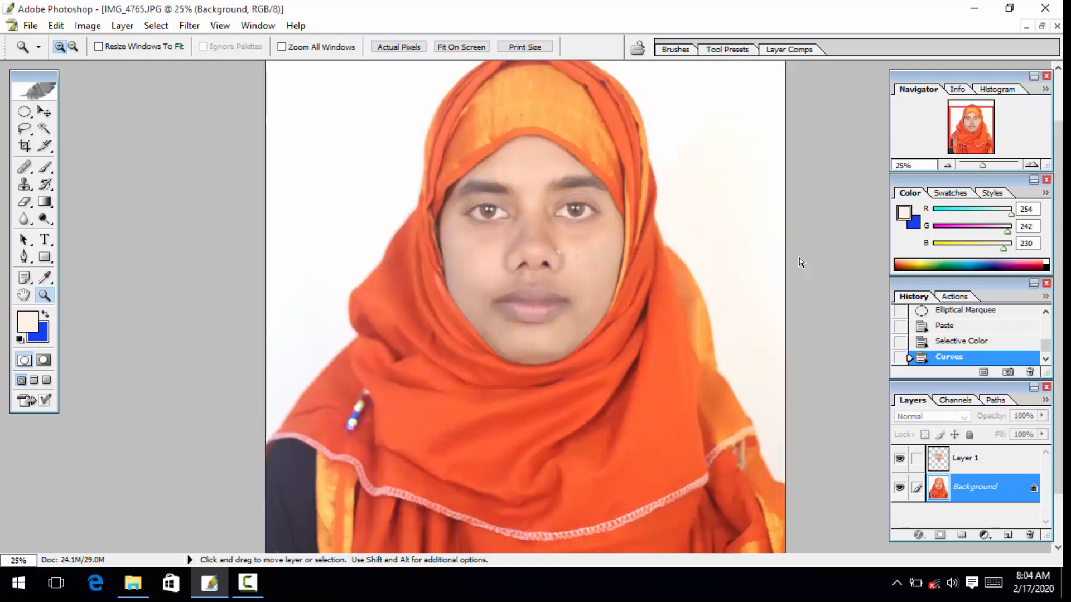
key(ctrl+plus)
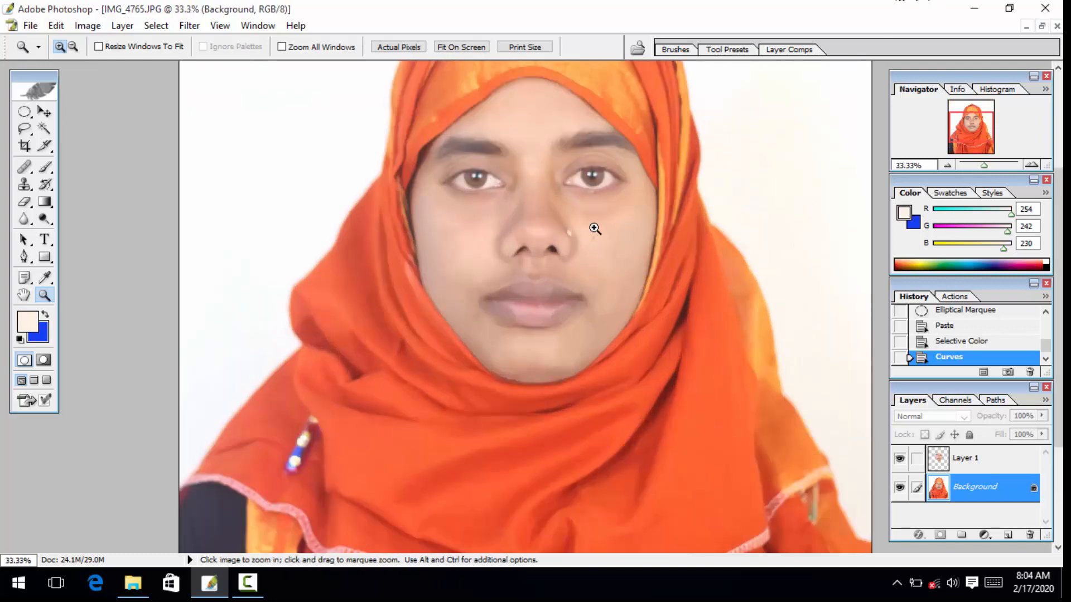
key(v)
drag(547, 277, 549, 375)
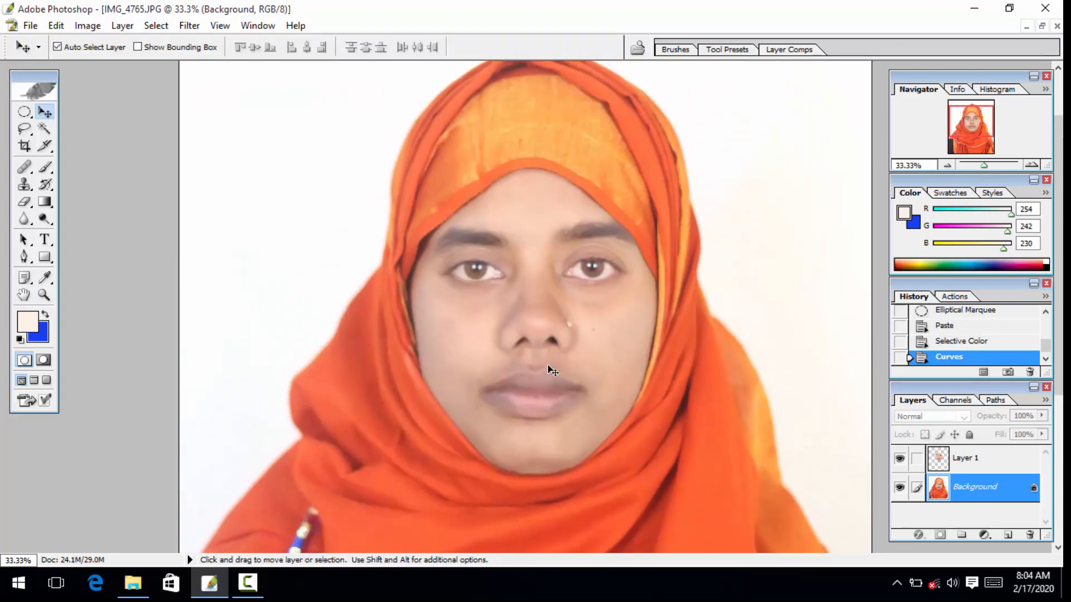
key(z)
key(ctrl+minus)
key(ctrl+minus)
key(ctrl+minus)
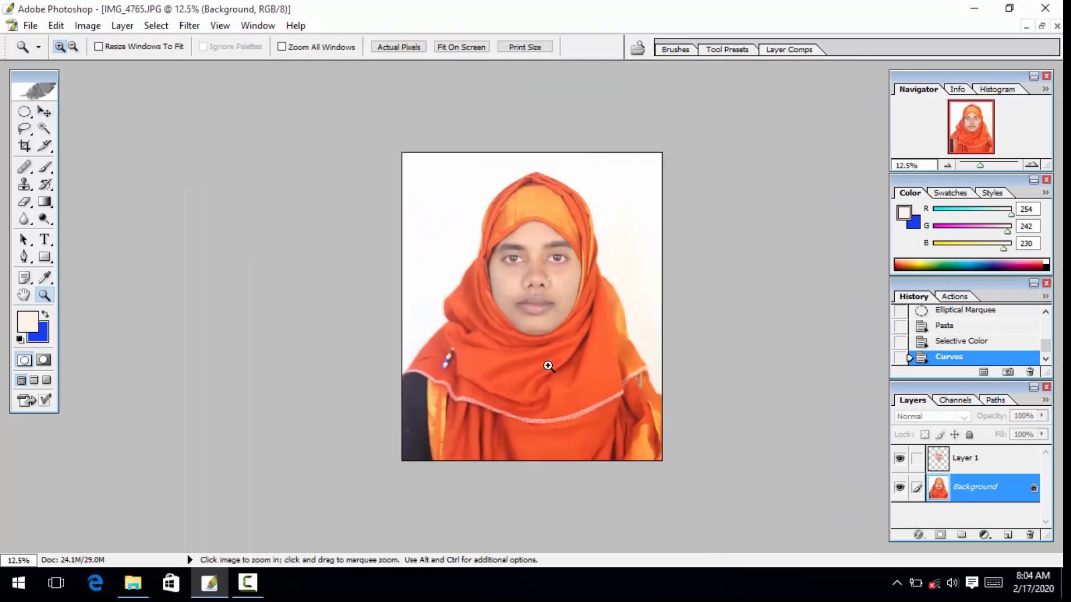
click(548, 366)
click(547, 366)
click(547, 363)
drag(546, 346, 537, 434)
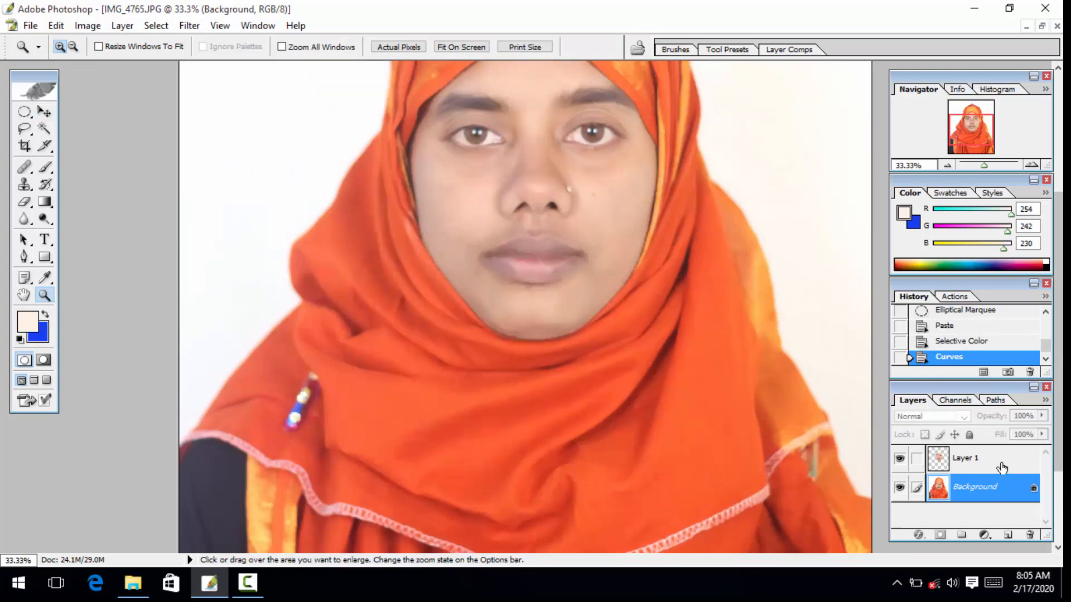
Step: Apply Levels to Layer 1 with an RGB black input of 15 and a midtone value of 1.11
click(984, 458)
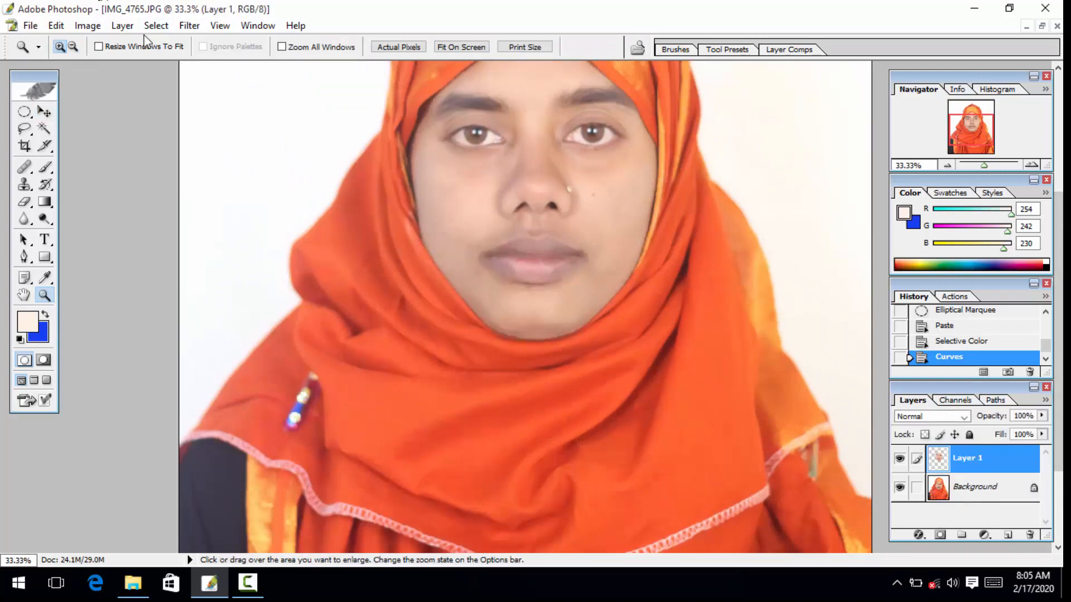
key(ctrl+l)
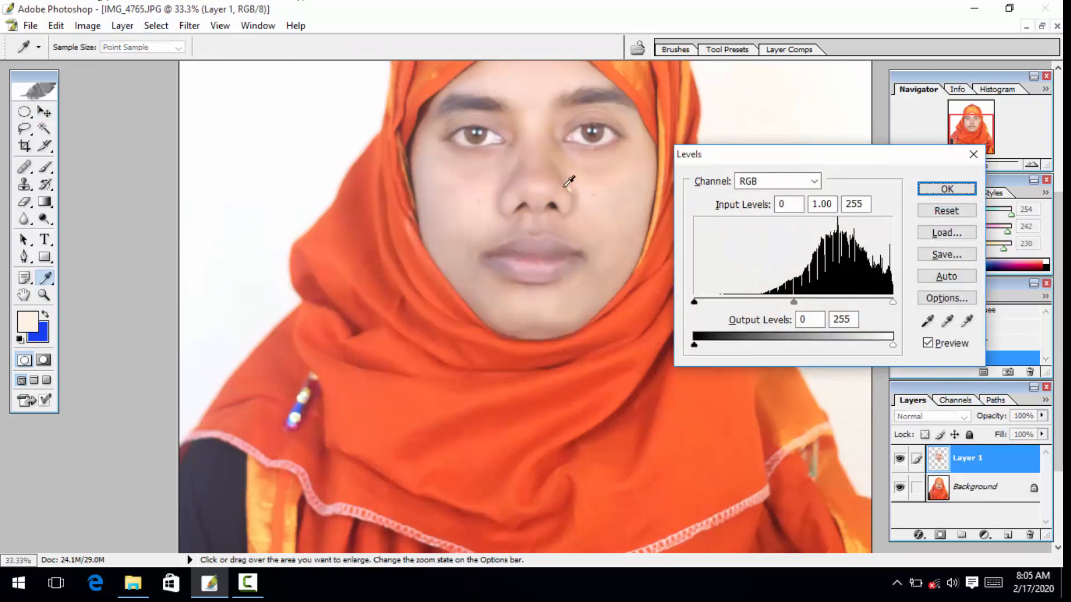
alt+click(947, 211)
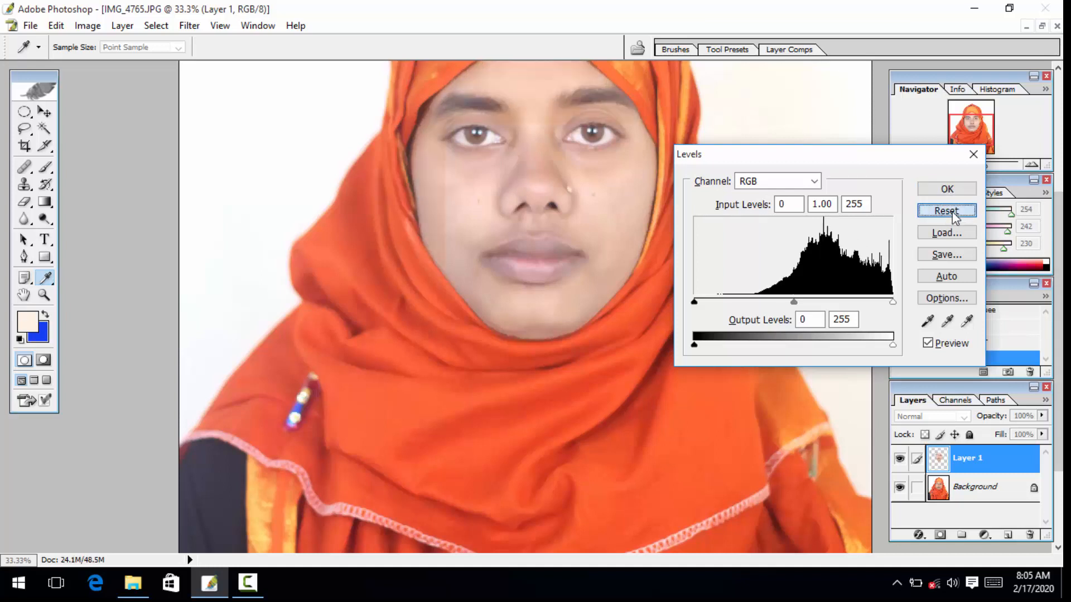
drag(695, 303, 707, 306)
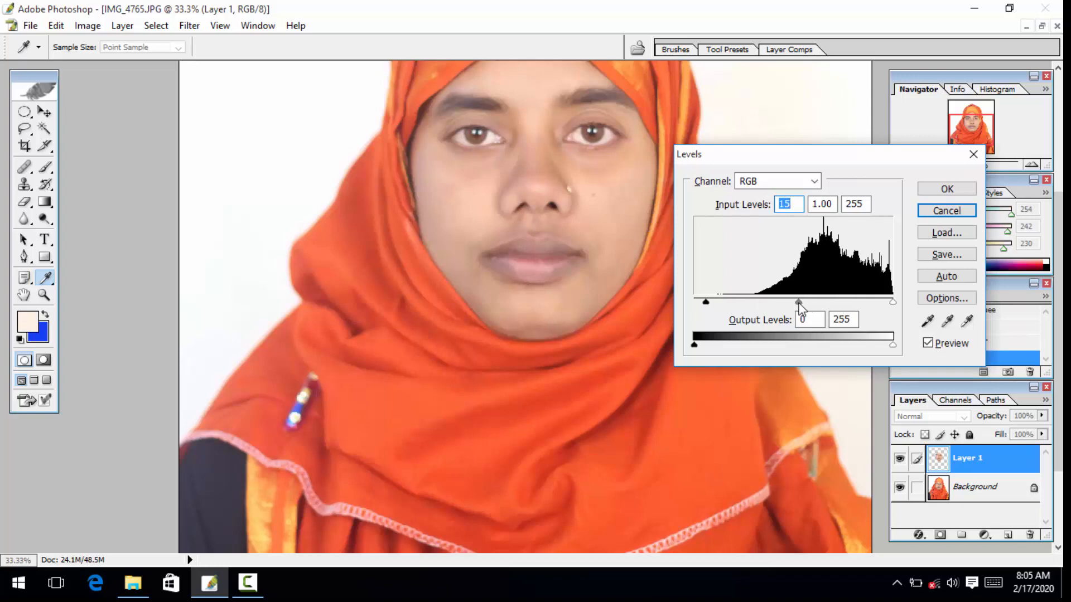
drag(794, 304, 792, 303)
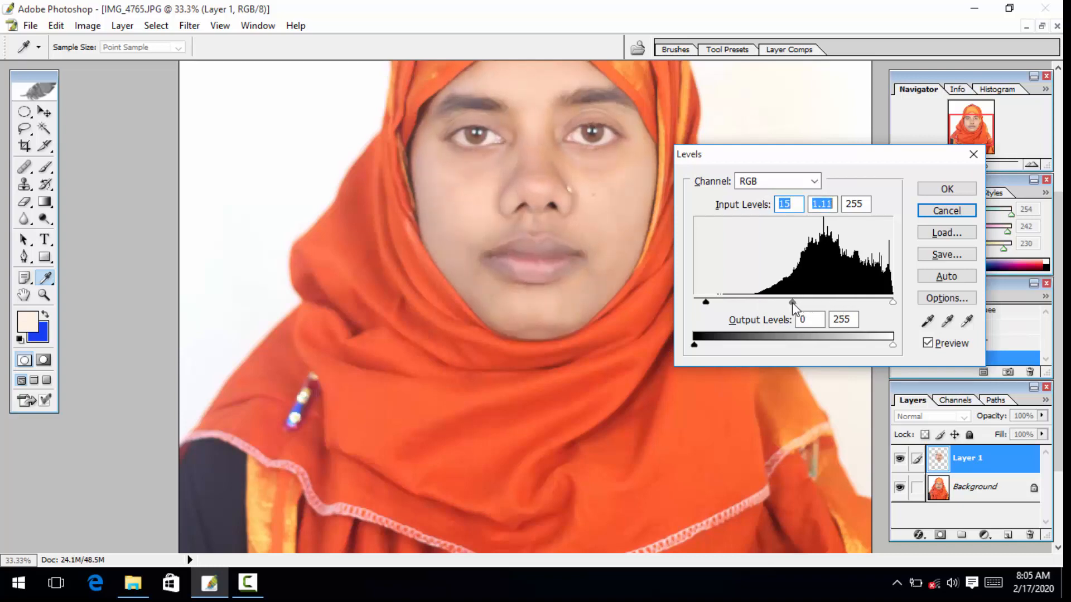
key(Return)
key(z)
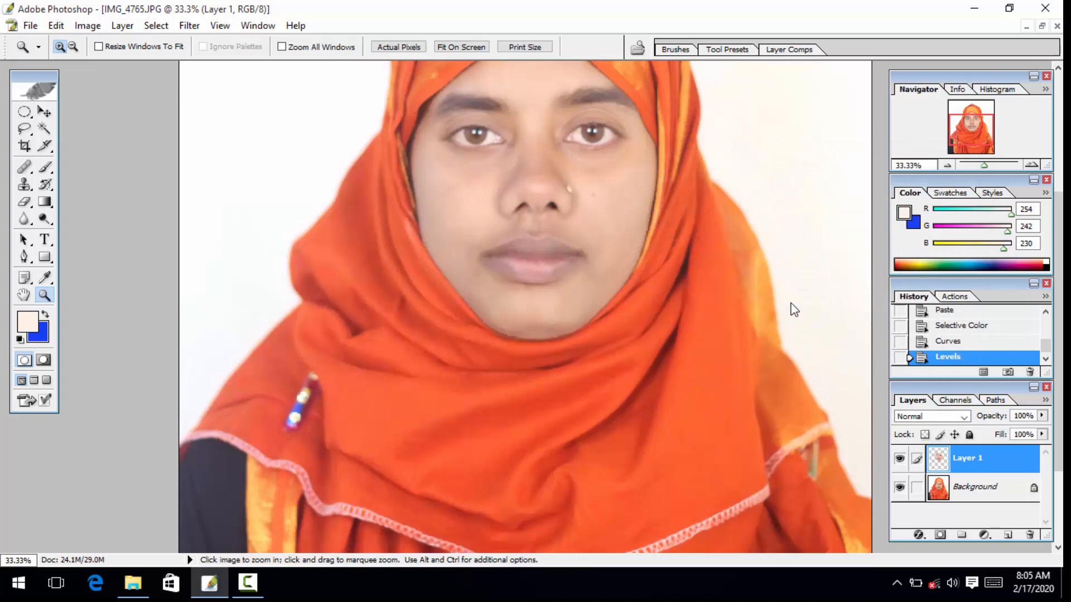
Step: Examine the full portrait and the face close up to judge the Levels adjustment on the face layer
key(ctrl+minus)
key(ctrl+minus)
key(ctrl+minus)
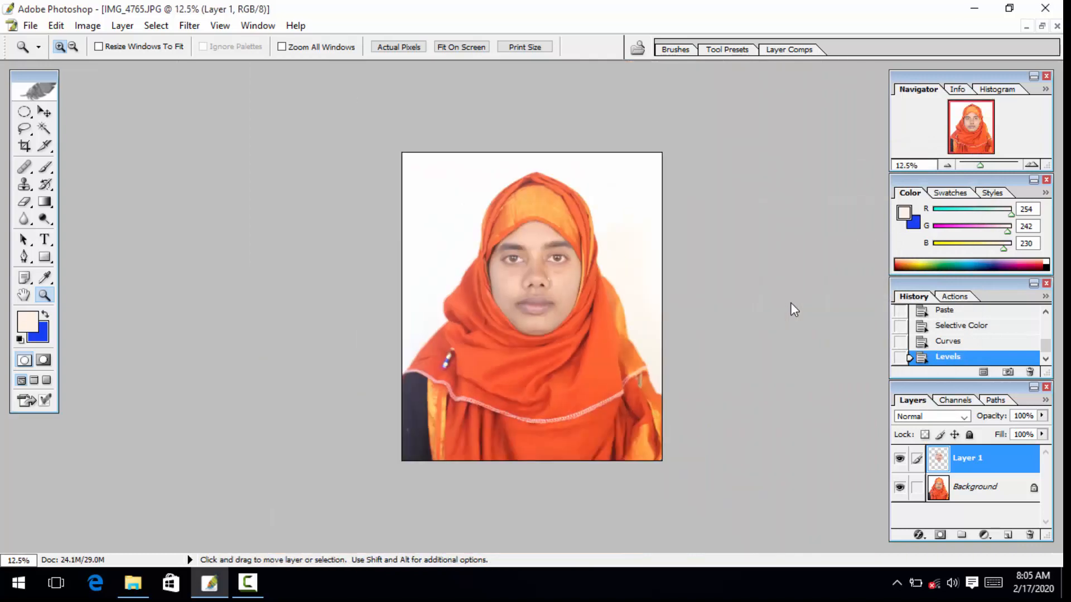
key(ctrl+plus)
key(ctrl+plus)
key(ctrl+plus)
key(ctrl+plus)
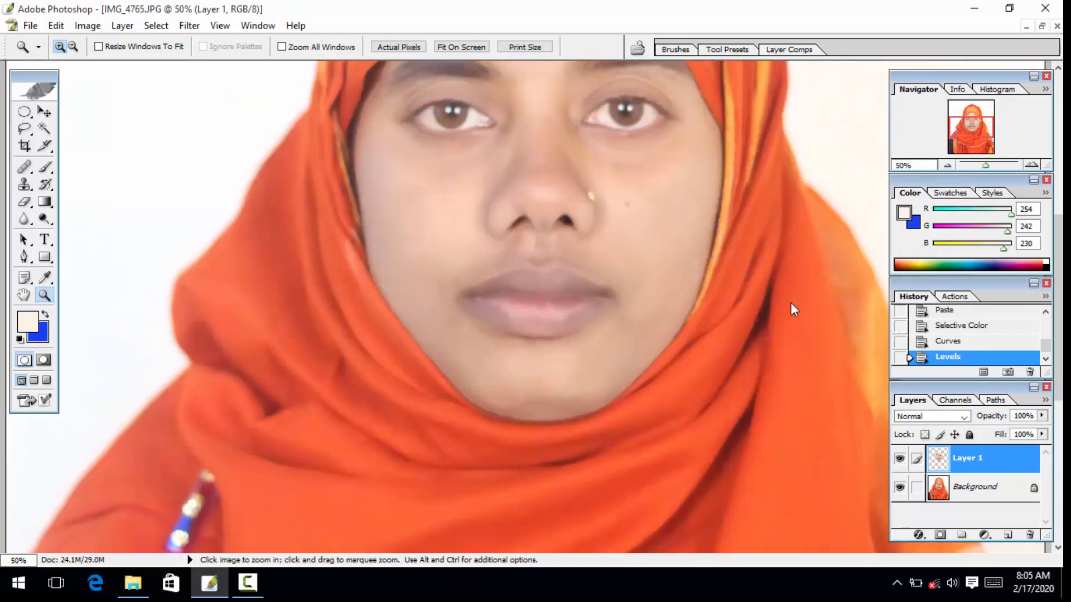
key(ctrl+minus)
key(ctrl+minus)
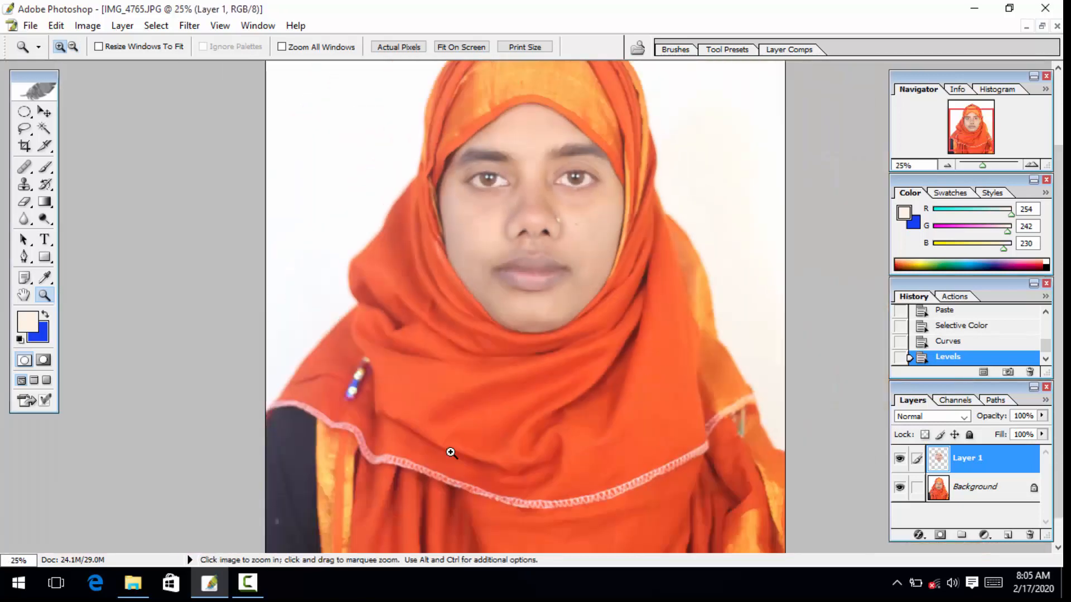
click(247, 582)
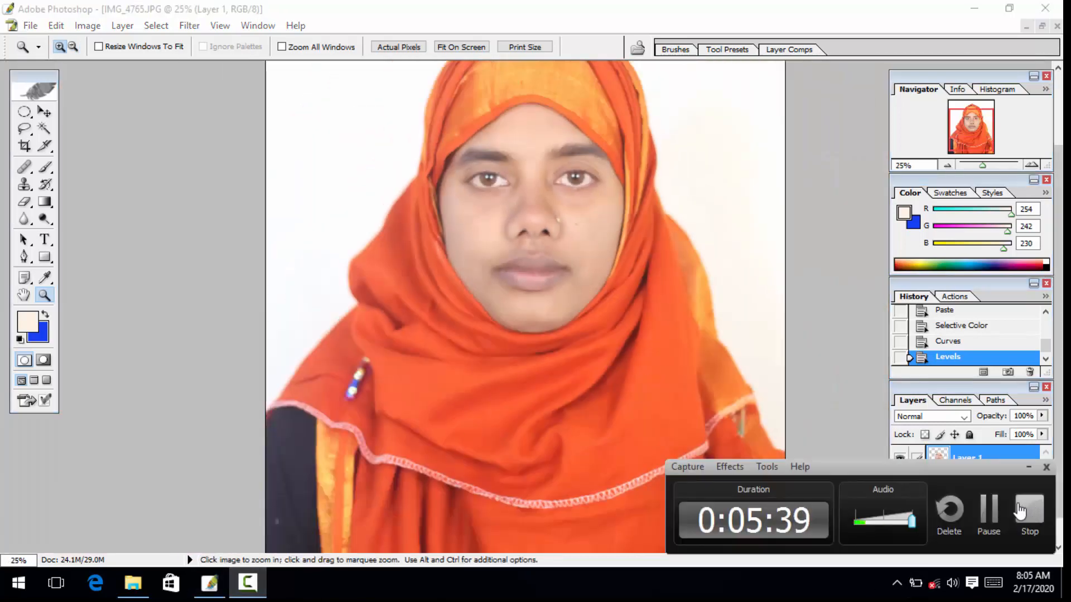
click(1028, 468)
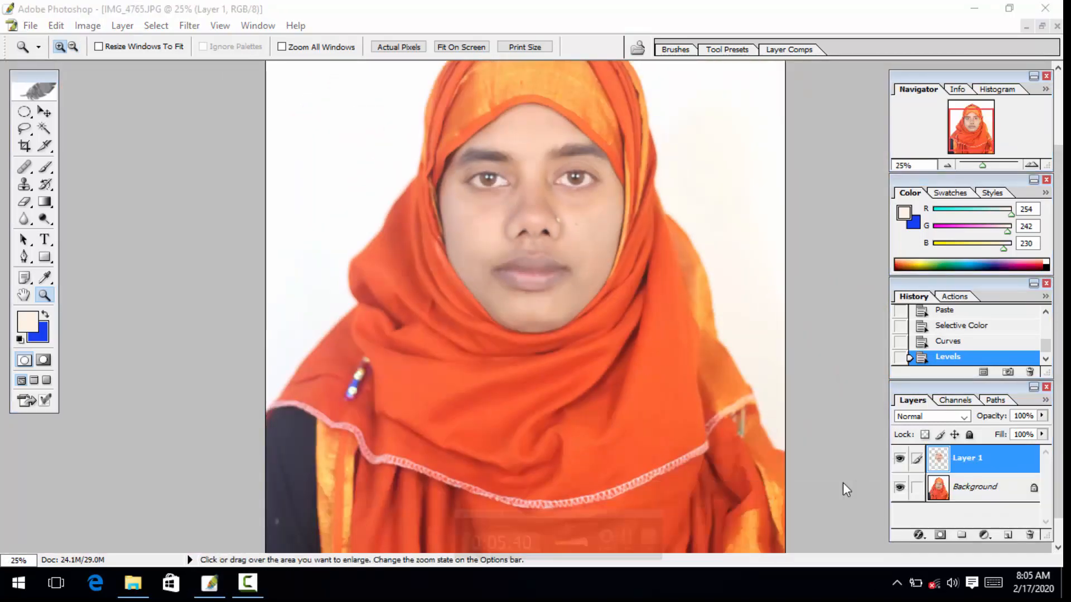
alt+click(567, 457)
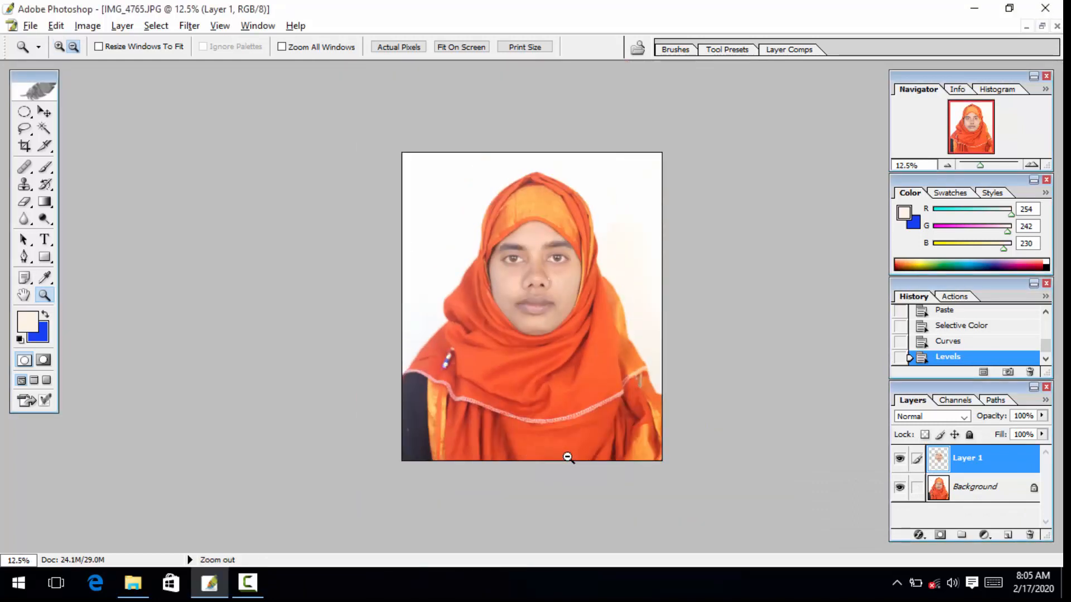
click(546, 395)
click(546, 395)
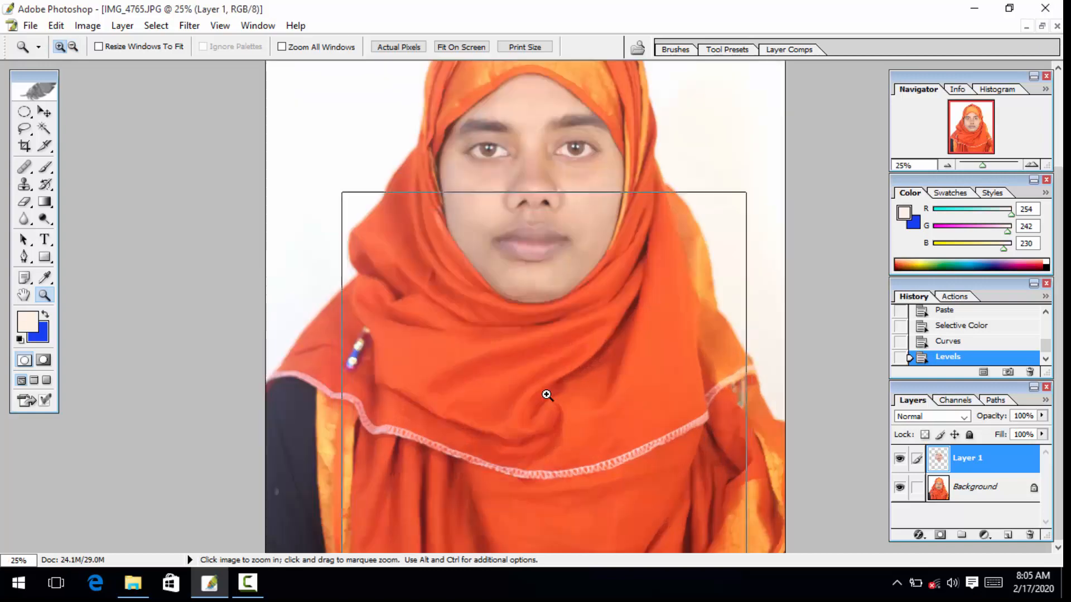
click(547, 395)
alt+click(547, 395)
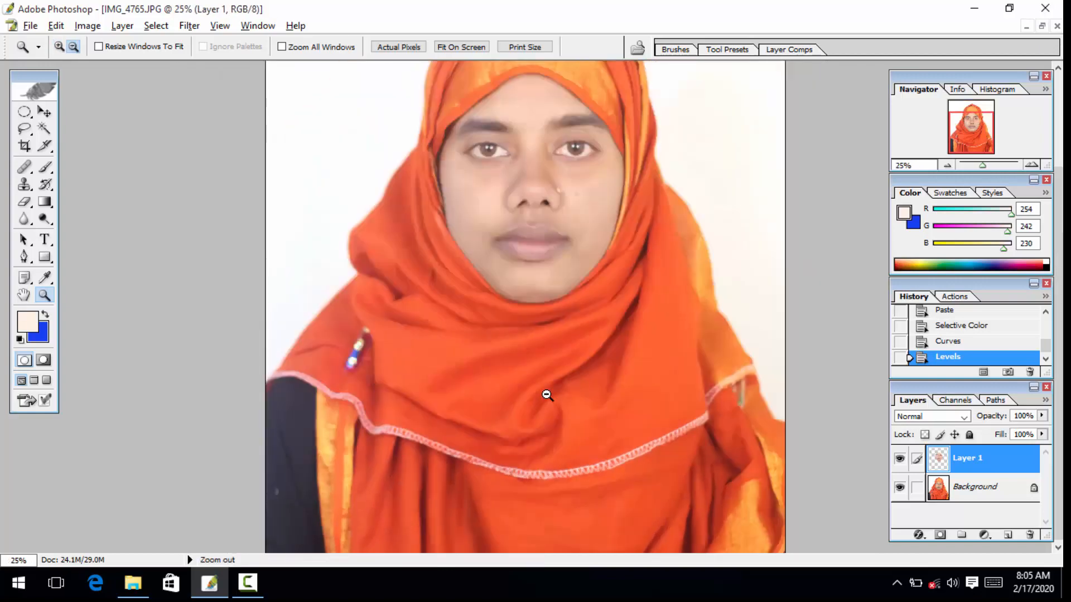
alt+click(555, 382)
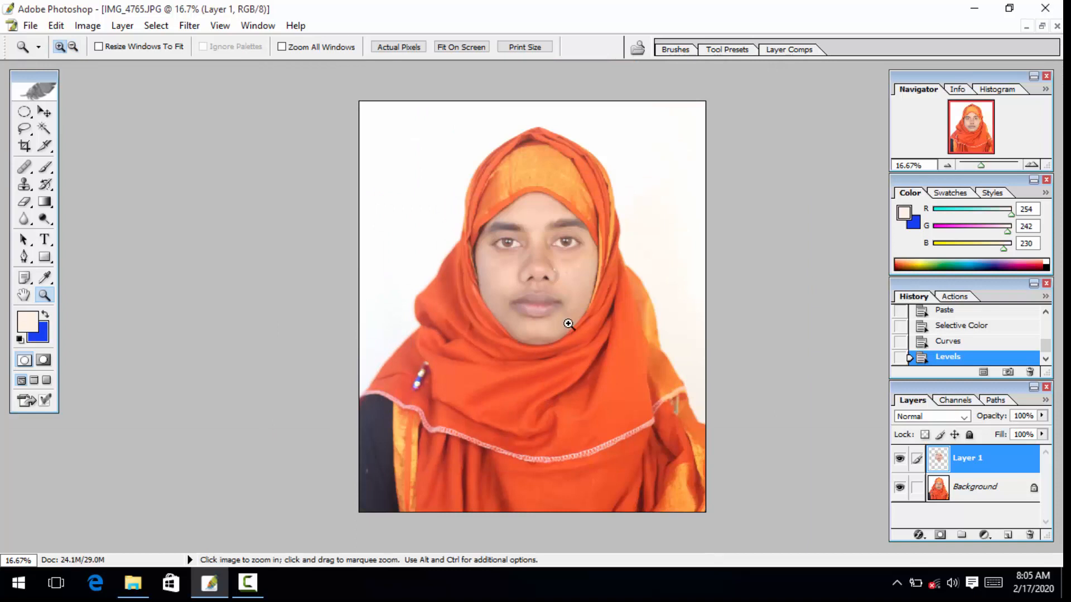
Step: Apply Levels to the Background layer, sampling the pale backdrop beside the head scarf as the white point
click(984, 487)
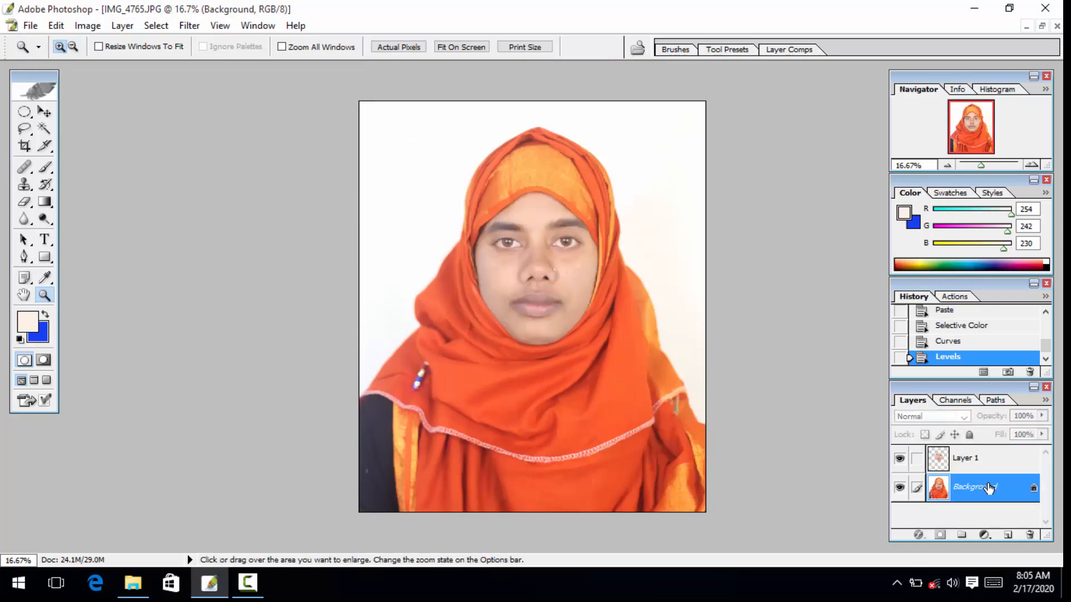
key(w)
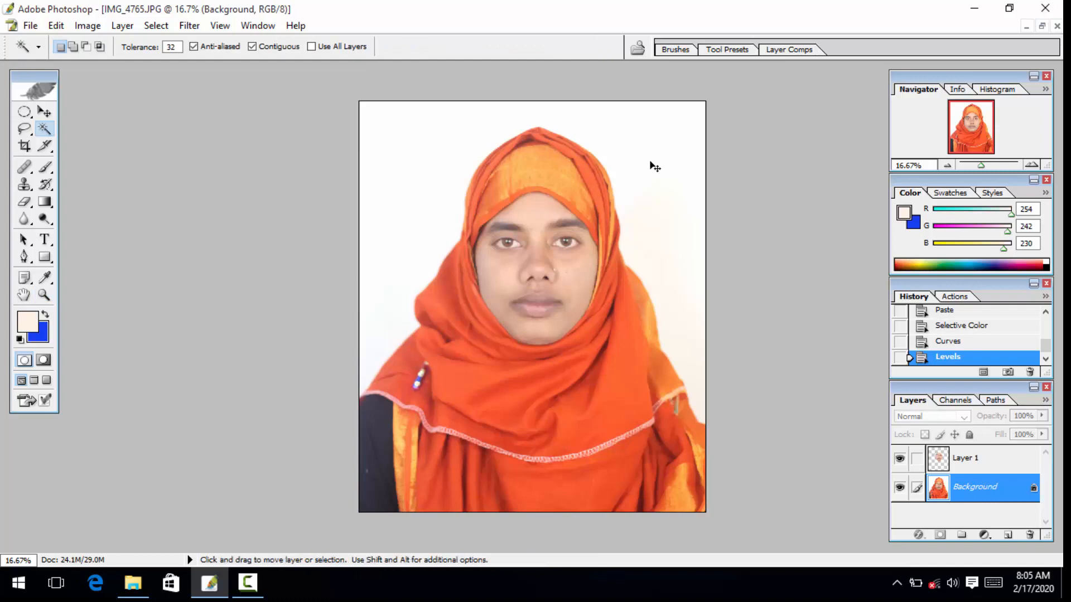
key(ctrl+l)
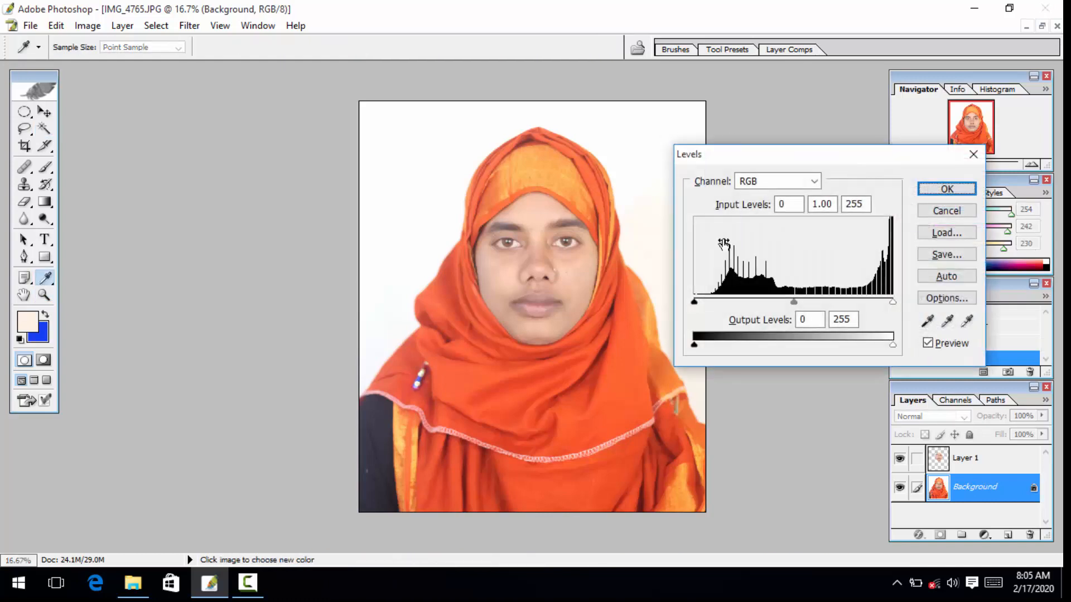
click(960, 326)
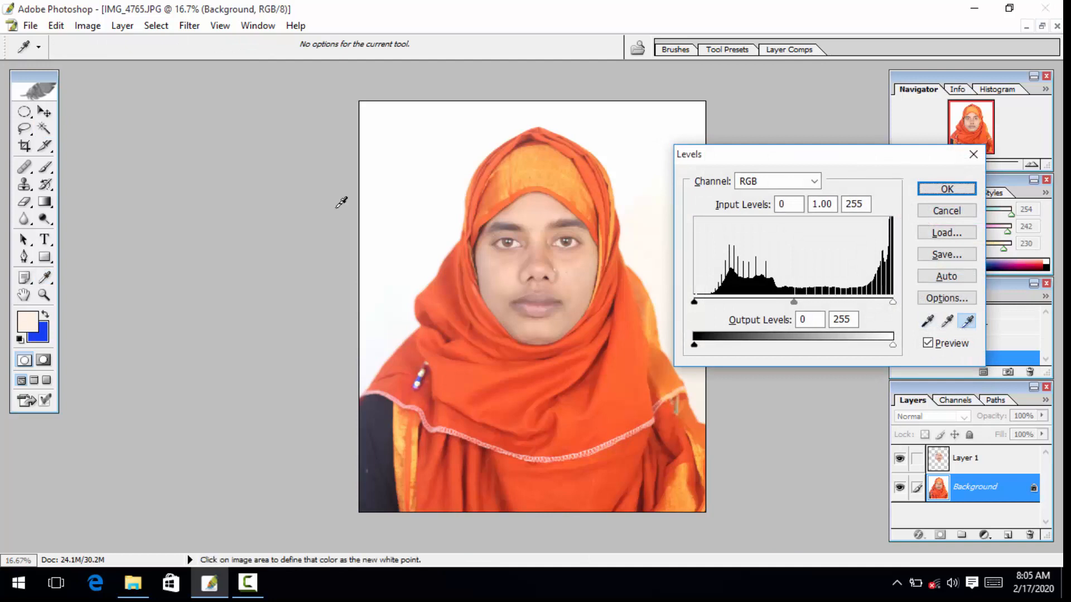
click(456, 214)
key(Return)
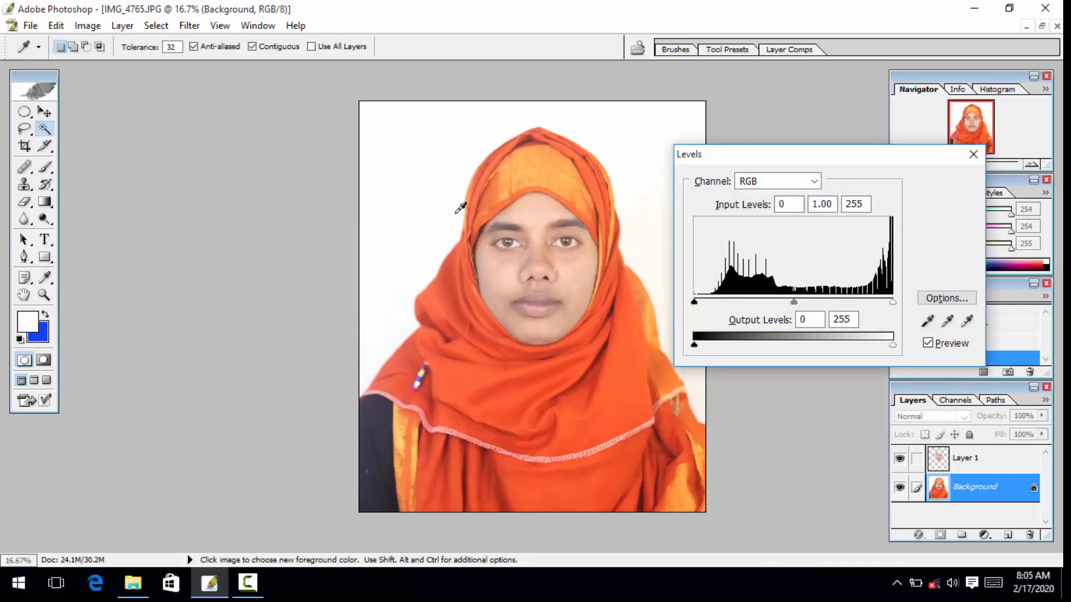
key(ctrl+minus)
key(ctrl+minus)
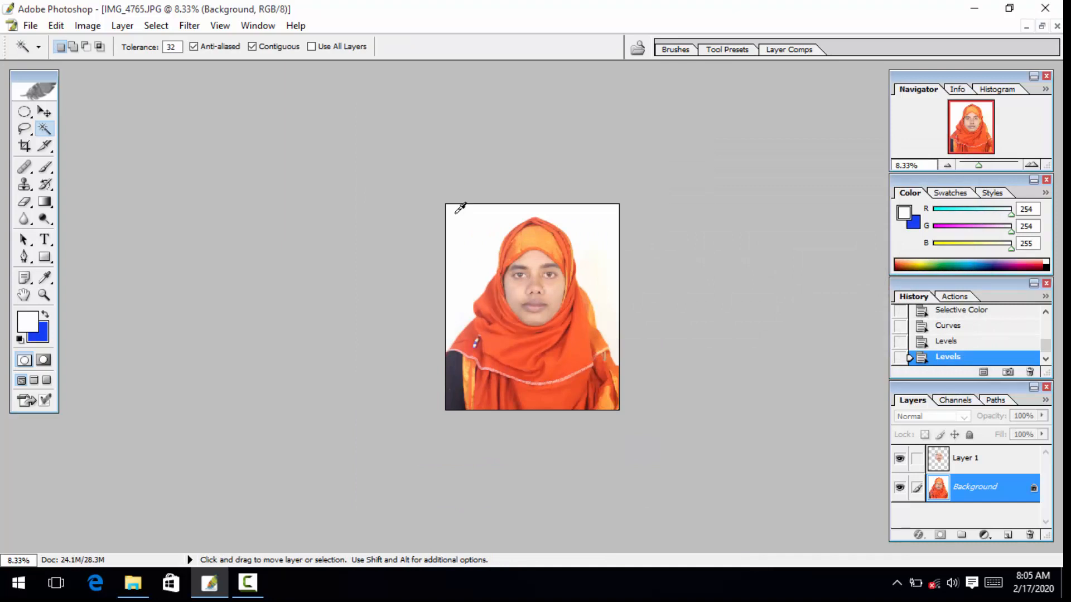
key(ctrl+plus)
key(ctrl+plus)
key(ctrl+plus)
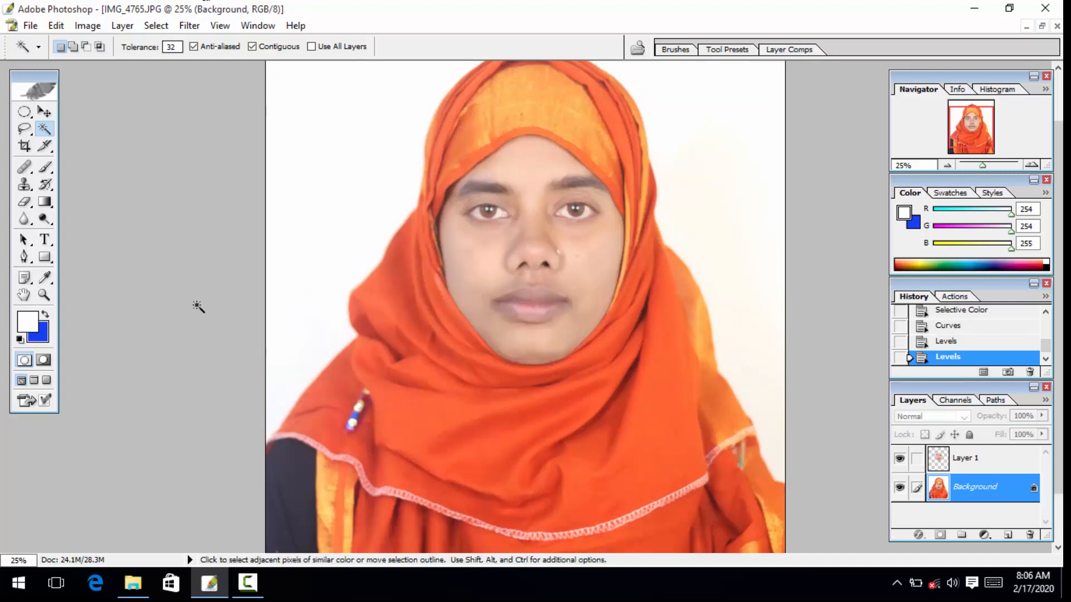
click(248, 584)
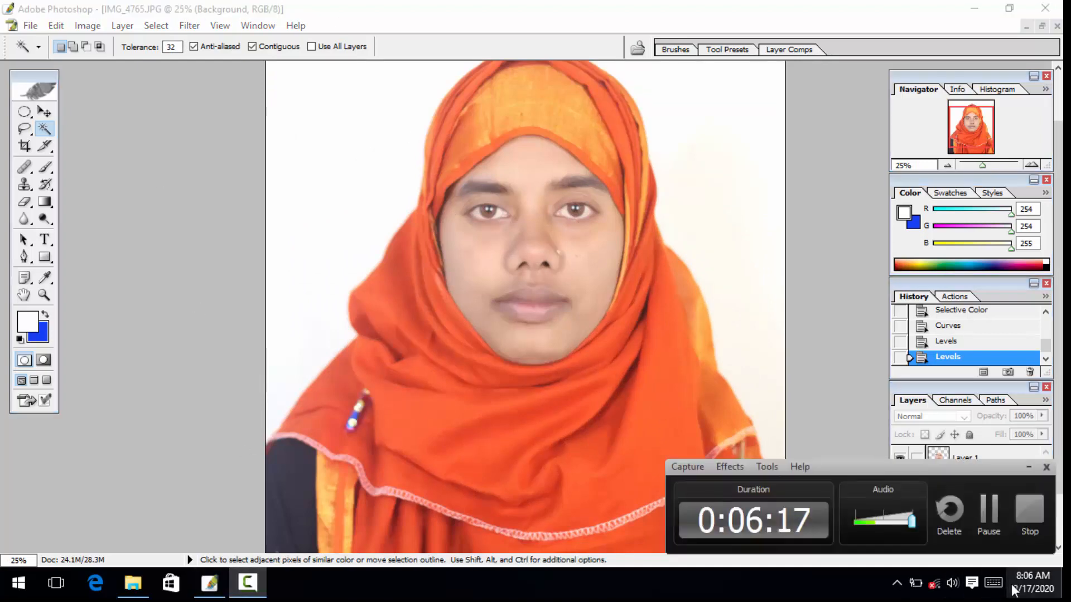